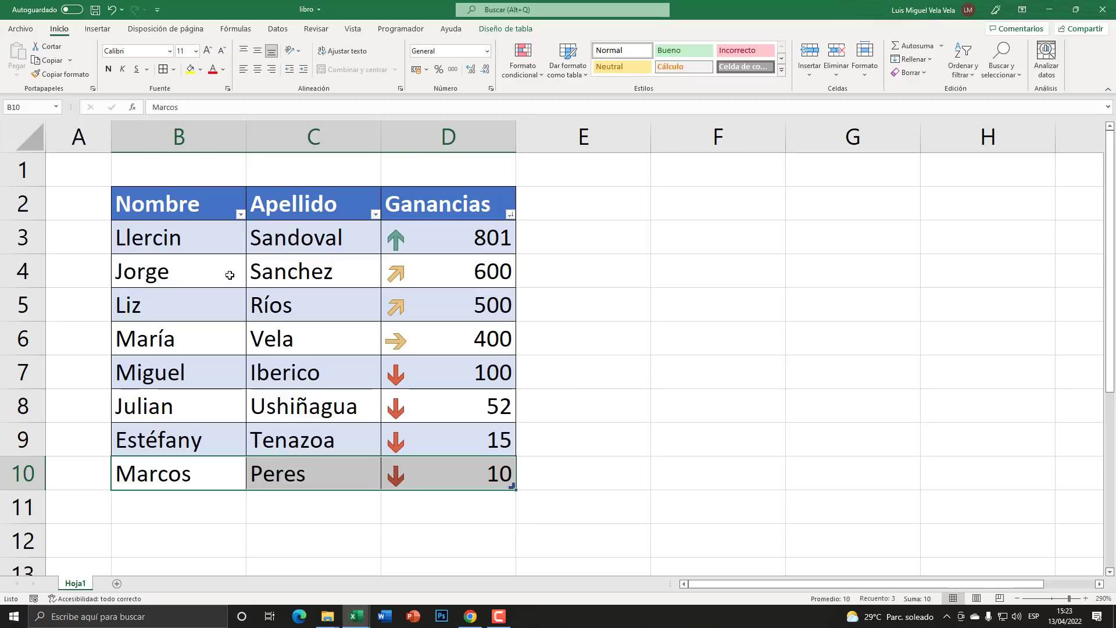
- Change the Ganancias value 801 in D3 to 5
{"action": "mouse_move", "coordinate": [230, 203]}
{"action": "left_mouse_down"}
{"action": "mouse_move", "coordinate": [494, 346]}
{"action": "mouse_move", "coordinate": [487, 484]}
{"action": "left_mouse_up"}
{"action": "left_click", "coordinate": [276, 314]}
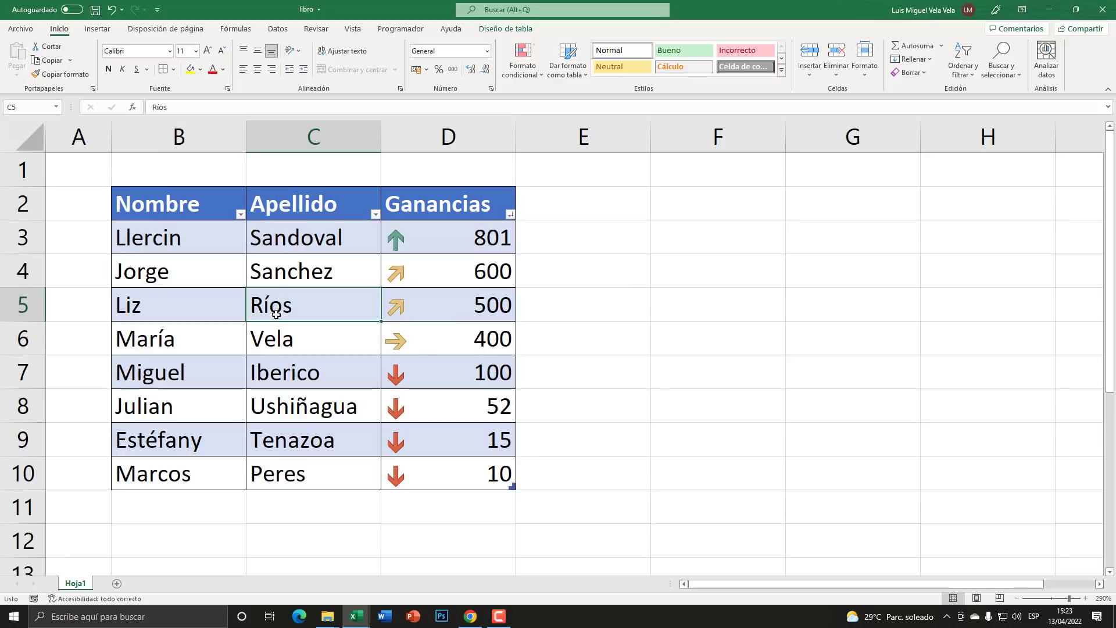
{"action": "left_click", "coordinate": [179, 137]}
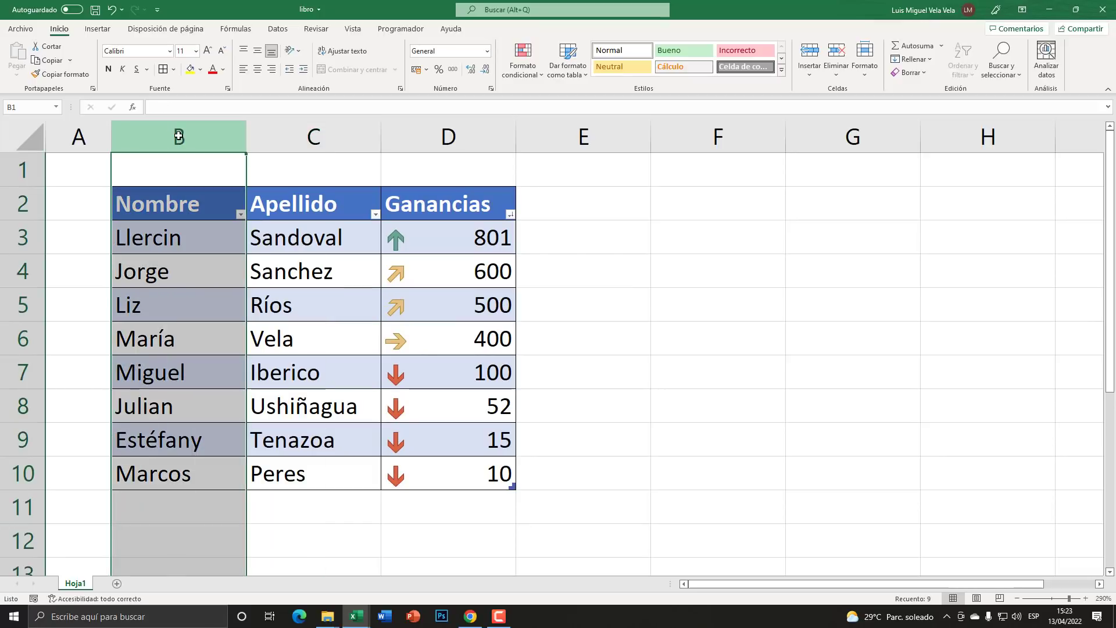
{"action": "left_click", "coordinate": [356, 129]}
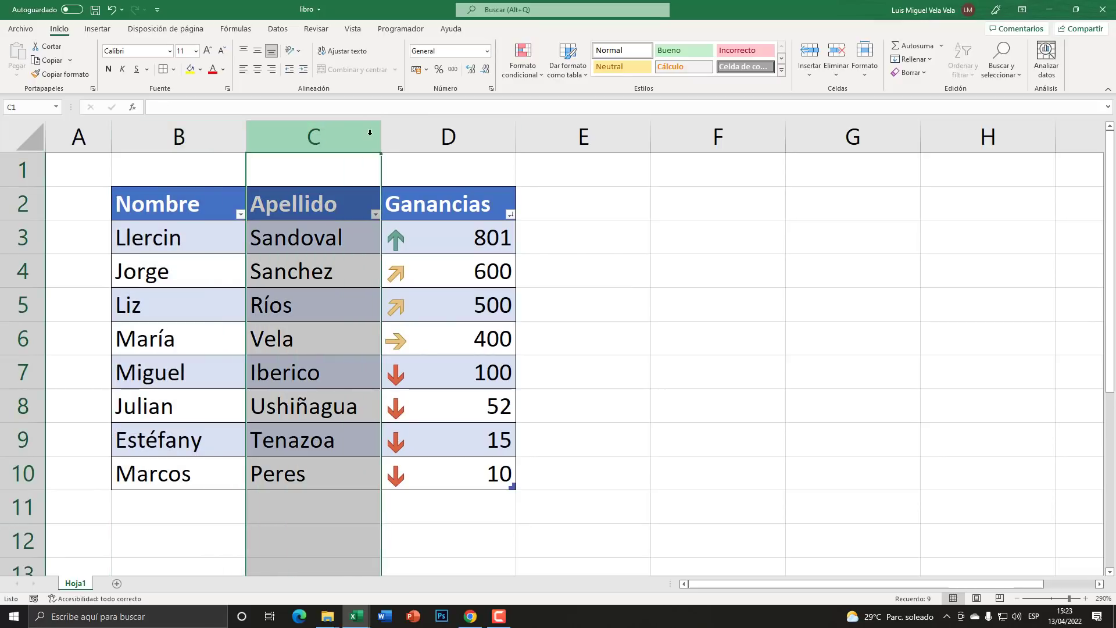
{"action": "left_click", "coordinate": [448, 136]}
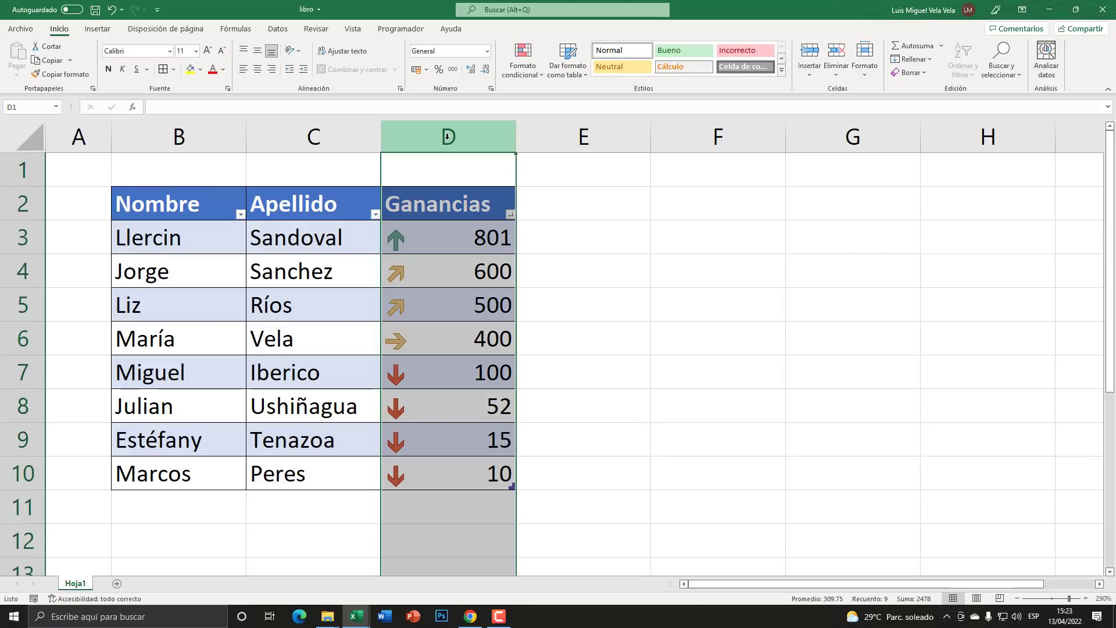
{"action": "left_click", "coordinate": [438, 239]}
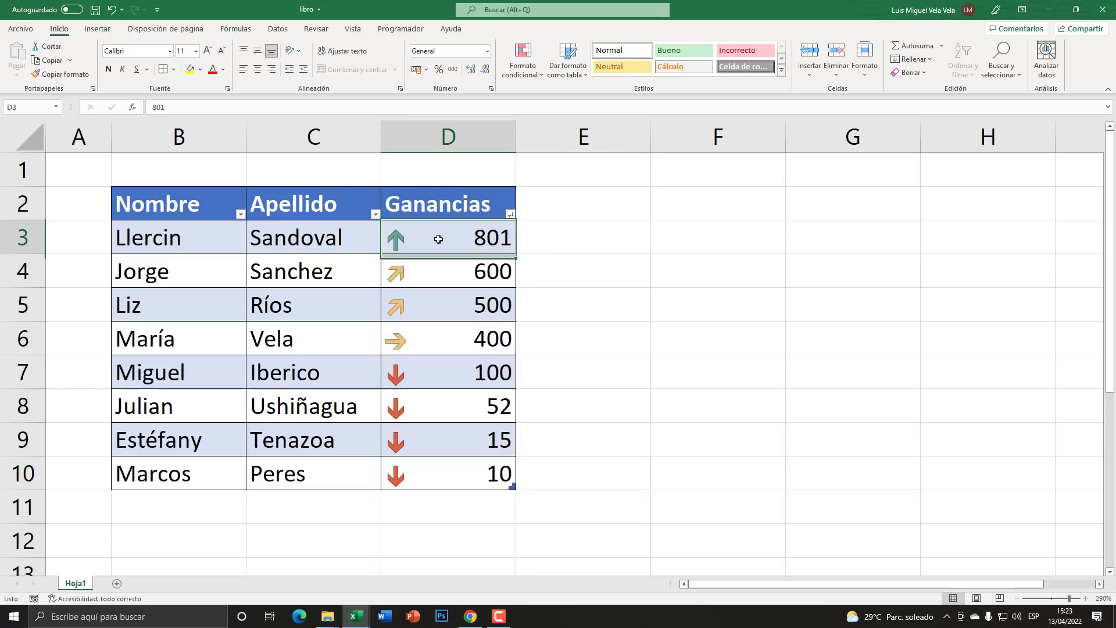
{"action": "left_click_drag", "start_coordinate": [192, 238], "coordinate": [439, 240]}
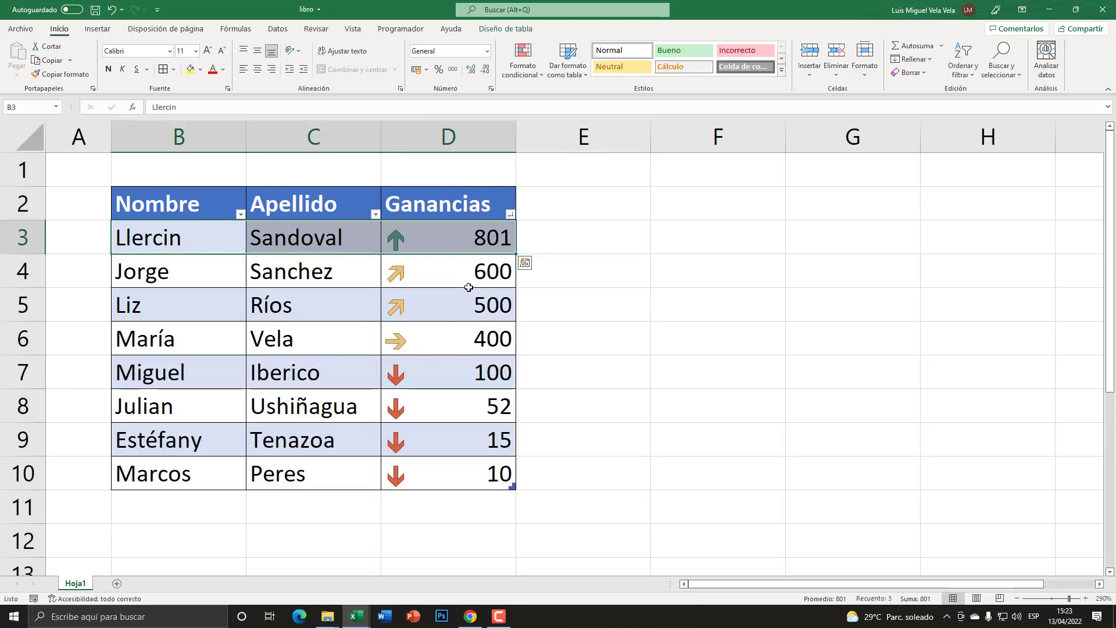
{"action": "left_click", "coordinate": [407, 250]}
{"action": "left_click_drag", "start_coordinate": [203, 239], "coordinate": [473, 245]}
{"action": "left_click", "coordinate": [477, 235]}
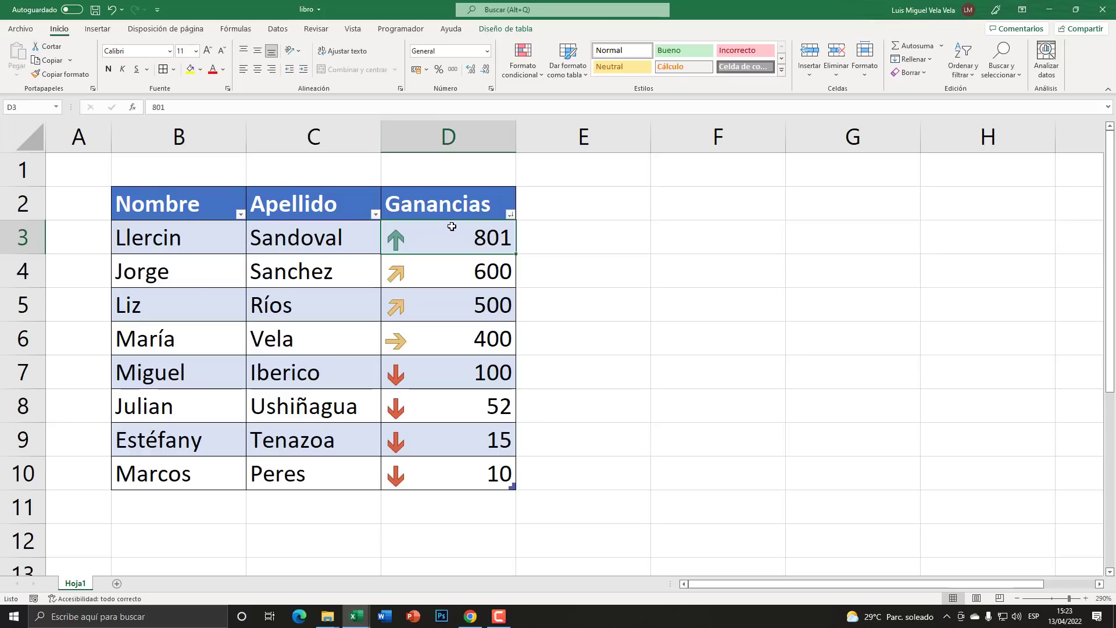
{"action": "type", "text": "5"}
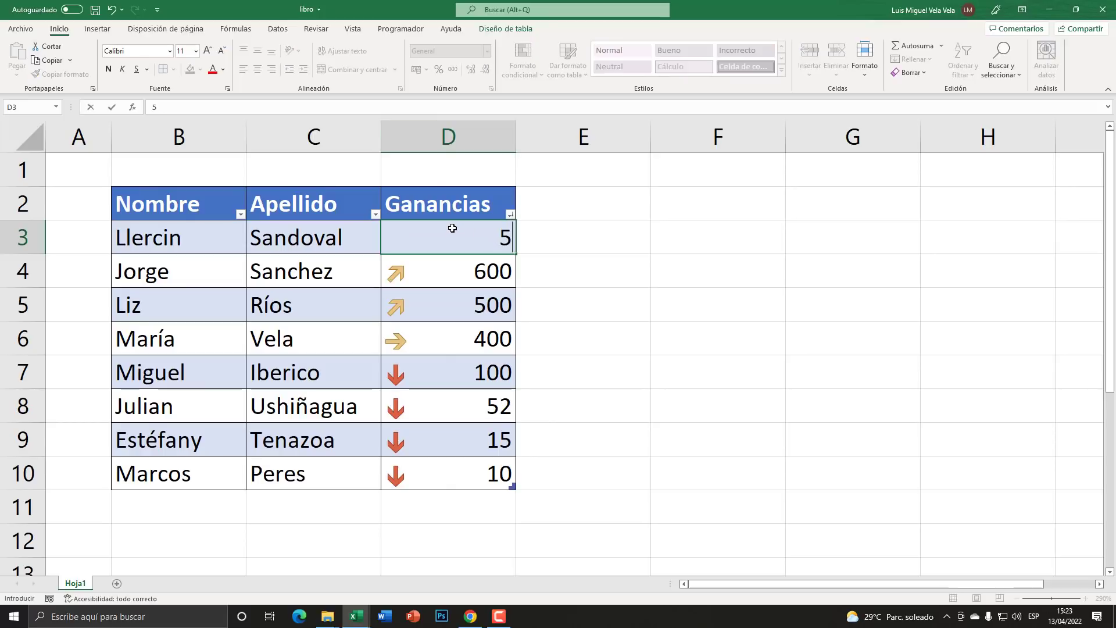
{"action": "key", "text": "Return"}
- Change the Ganancias value 10 to 700 so the table re-sorts with 700 on top
{"action": "left_click", "coordinate": [369, 358]}
{"action": "left_click", "coordinate": [195, 475]}
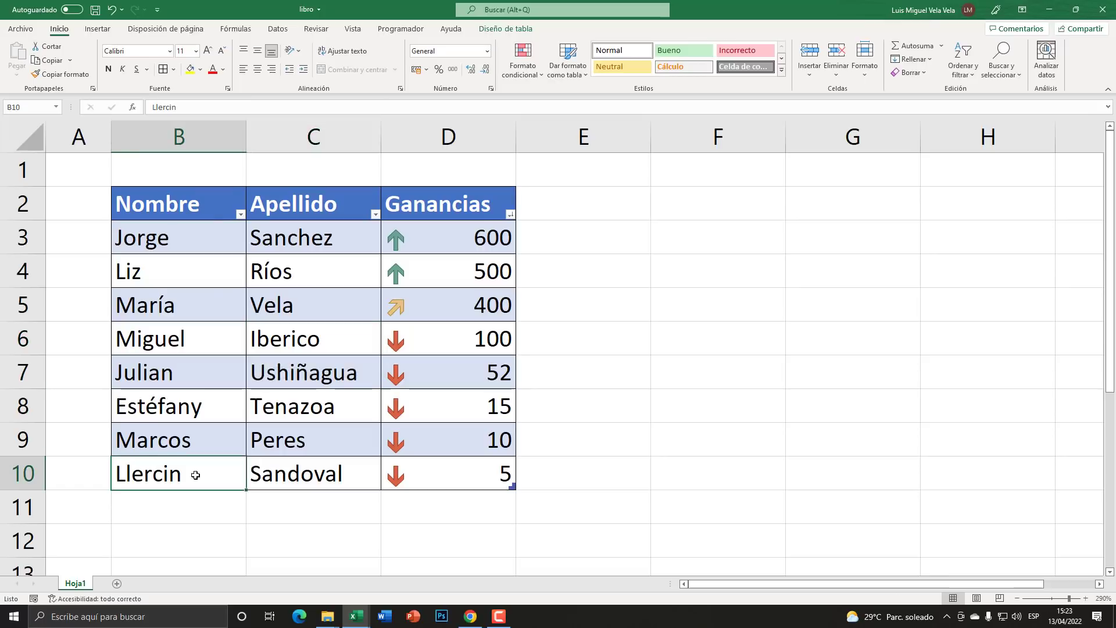
{"action": "left_click_drag", "start_coordinate": [196, 475], "coordinate": [471, 473]}
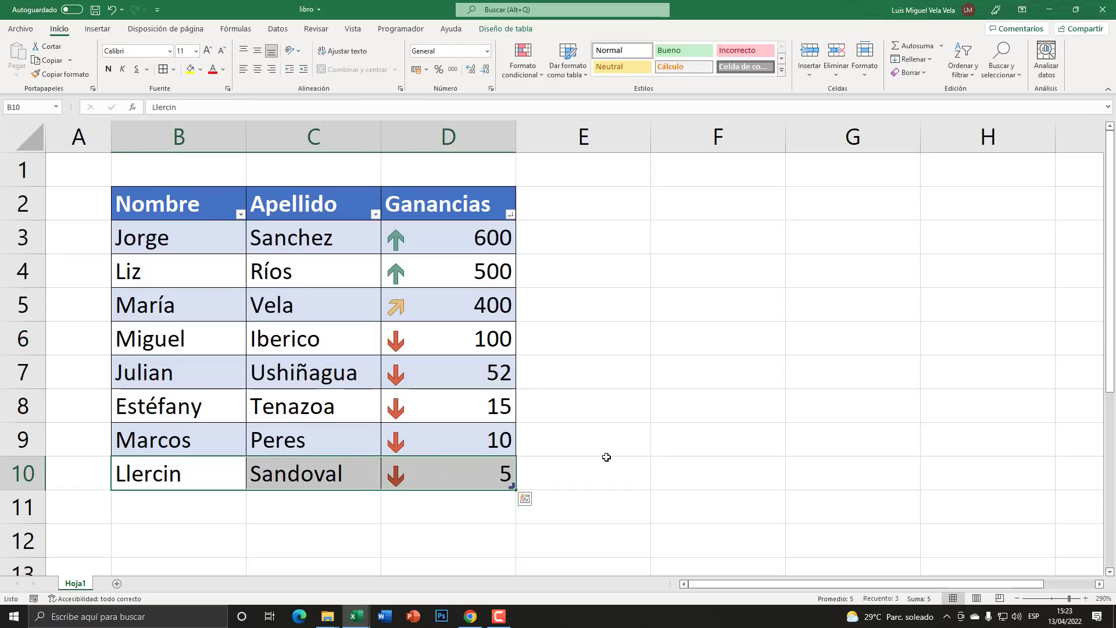
{"action": "left_click_drag", "start_coordinate": [144, 439], "coordinate": [466, 442]}
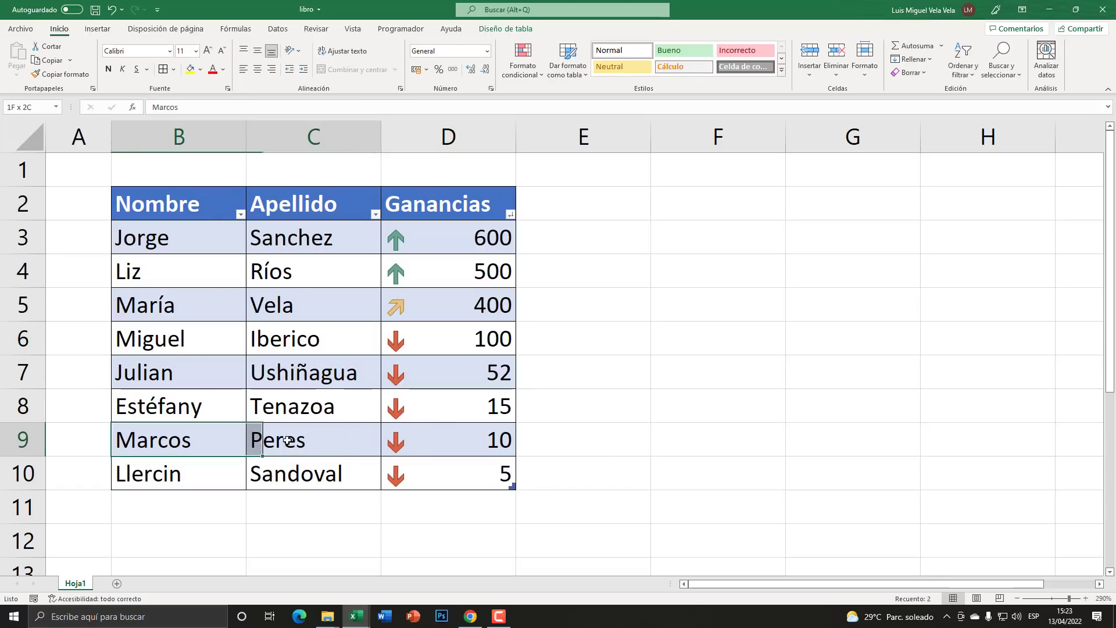
{"action": "left_click", "coordinate": [483, 444]}
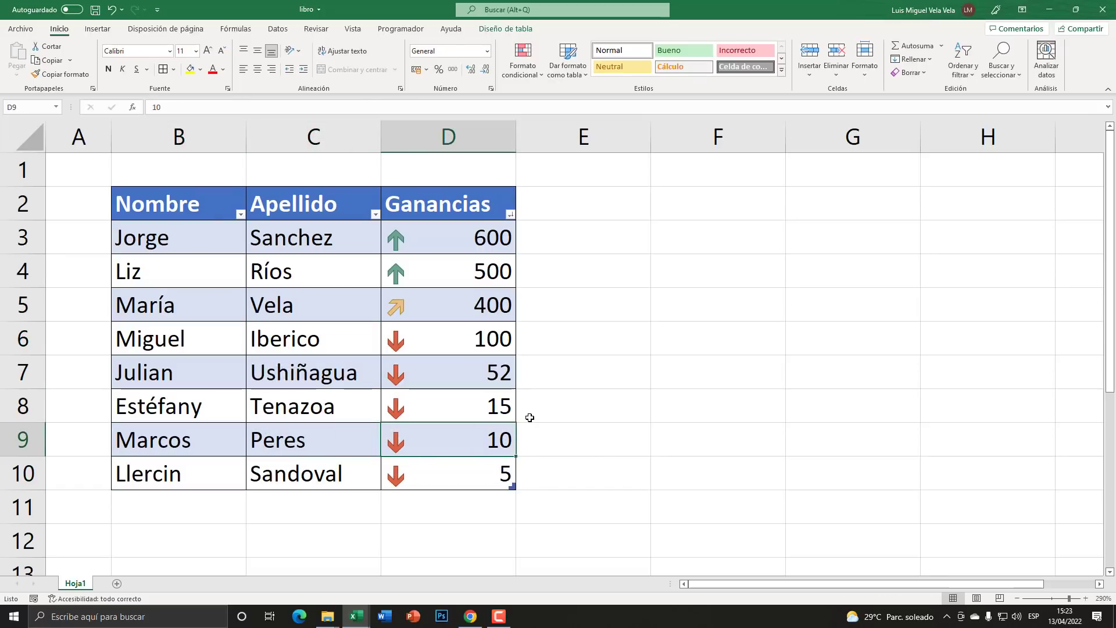
{"action": "type", "text": "700"}
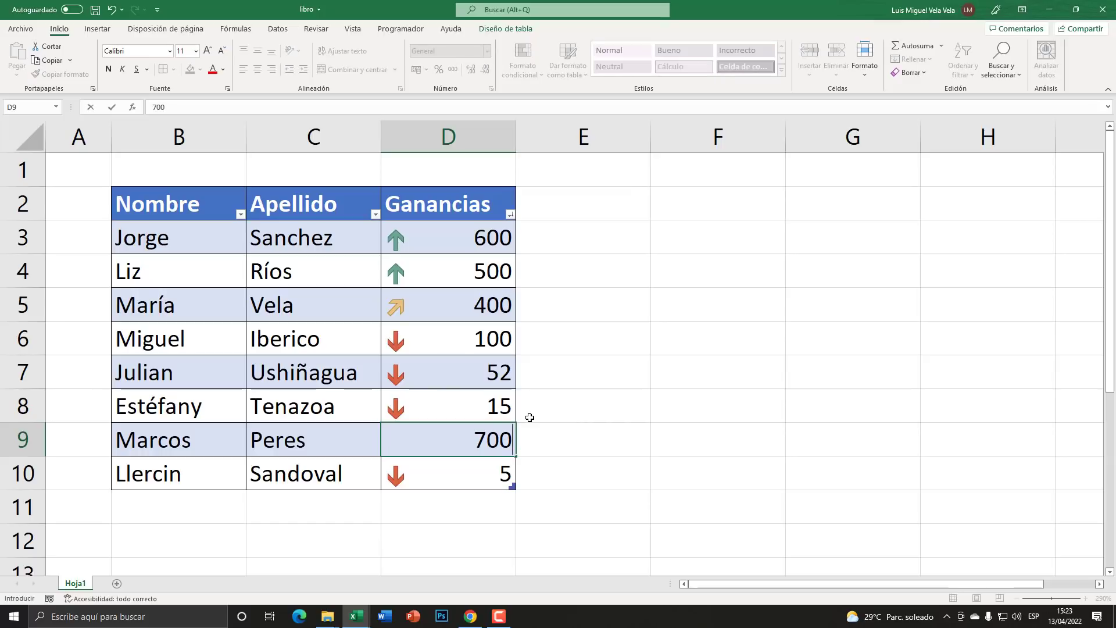
{"action": "key", "text": "Return"}
{"action": "key", "text": "ctrl+alt+l"}
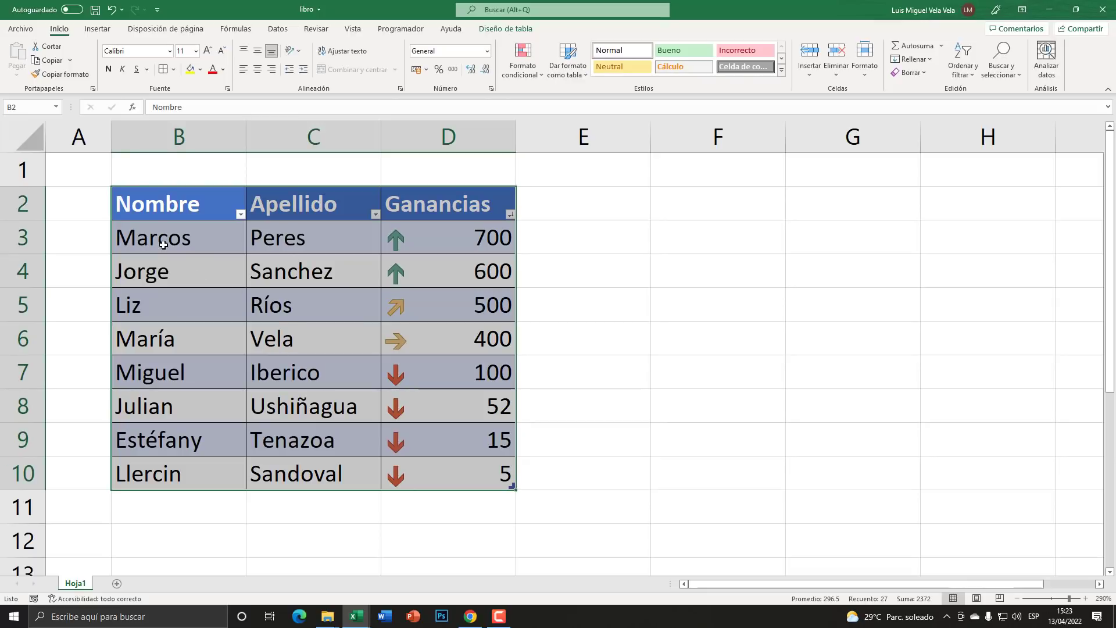
{"action": "left_click_drag", "start_coordinate": [163, 245], "coordinate": [468, 238]}
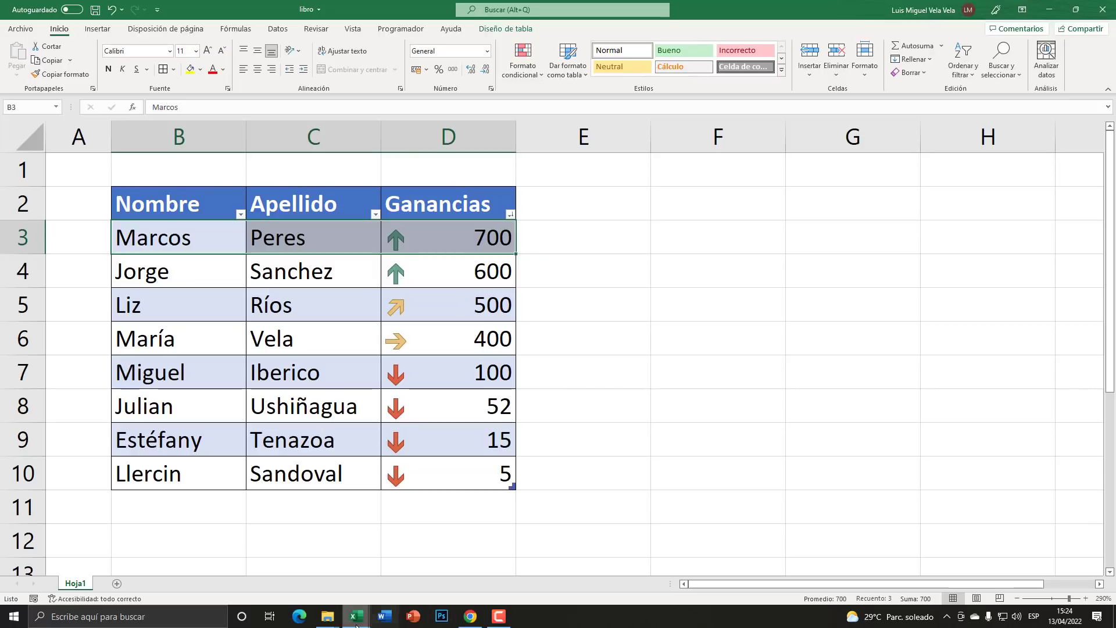
- In Libro2, turn the range B2:D10 (Nombre, Apellido, Ganancias) into a table with headers
{"action": "mouse_move", "coordinate": [356, 616]}
{"action": "left_click", "coordinate": [410, 560]}
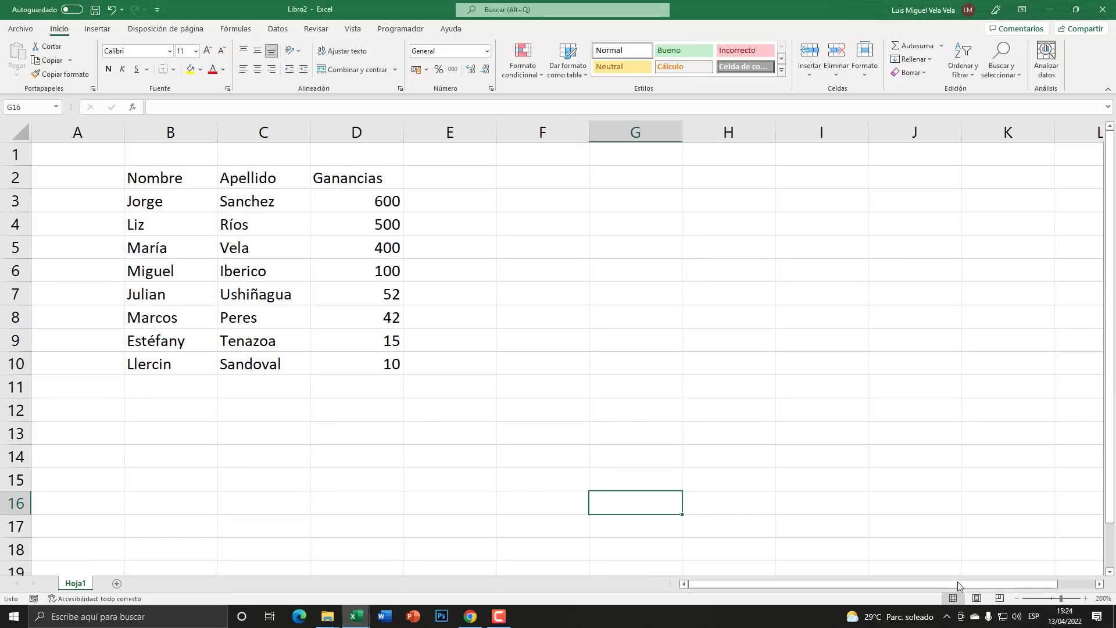
{"action": "scroll", "coordinate": [364, 436], "scroll_direction": "up", "scroll_amount": 2}
{"action": "scroll", "coordinate": [363, 436], "scroll_direction": "up", "scroll_amount": 1}
{"action": "scroll", "coordinate": [363, 437], "scroll_direction": "up", "scroll_amount": 2}
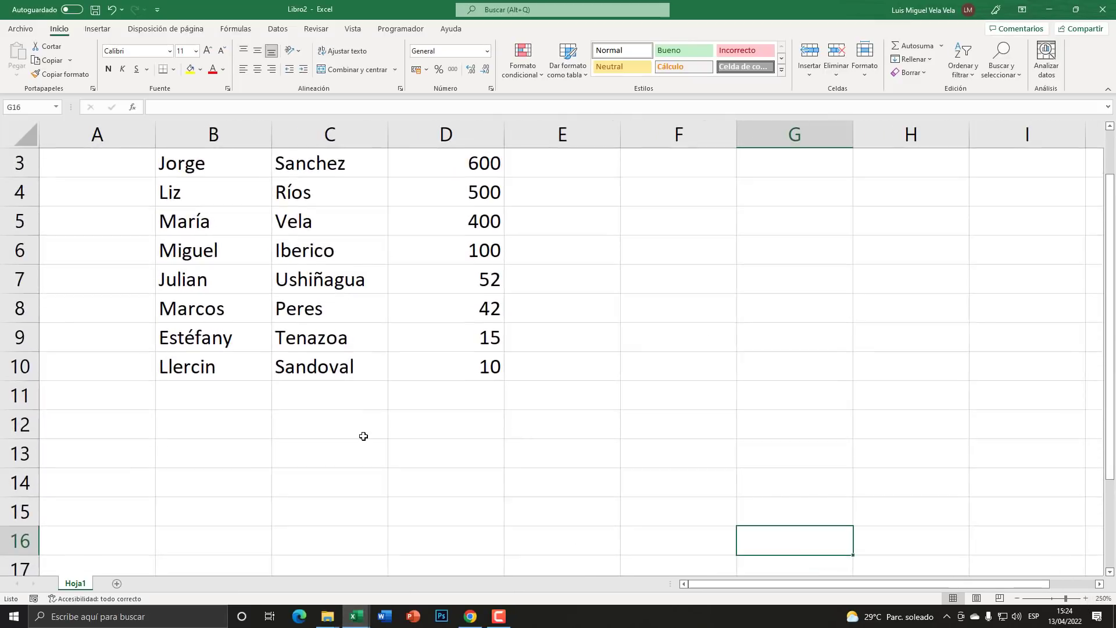
{"action": "scroll", "coordinate": [364, 437], "scroll_direction": "up", "scroll_amount": 1}
{"action": "left_click_drag", "start_coordinate": [198, 195], "coordinate": [476, 416]}
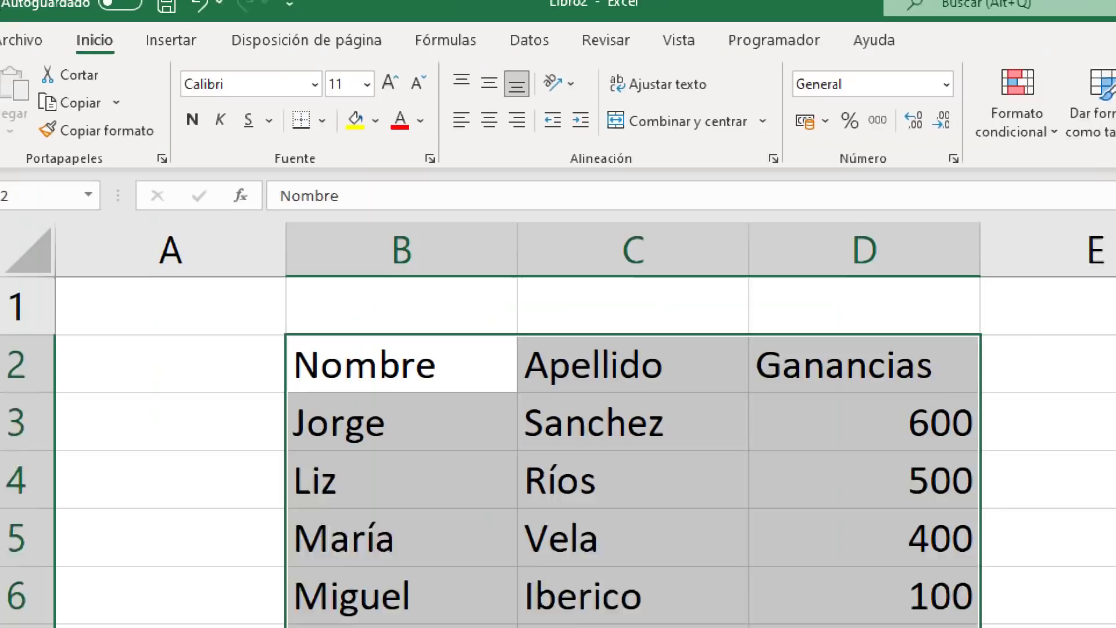
{"action": "left_click", "coordinate": [97, 29]}
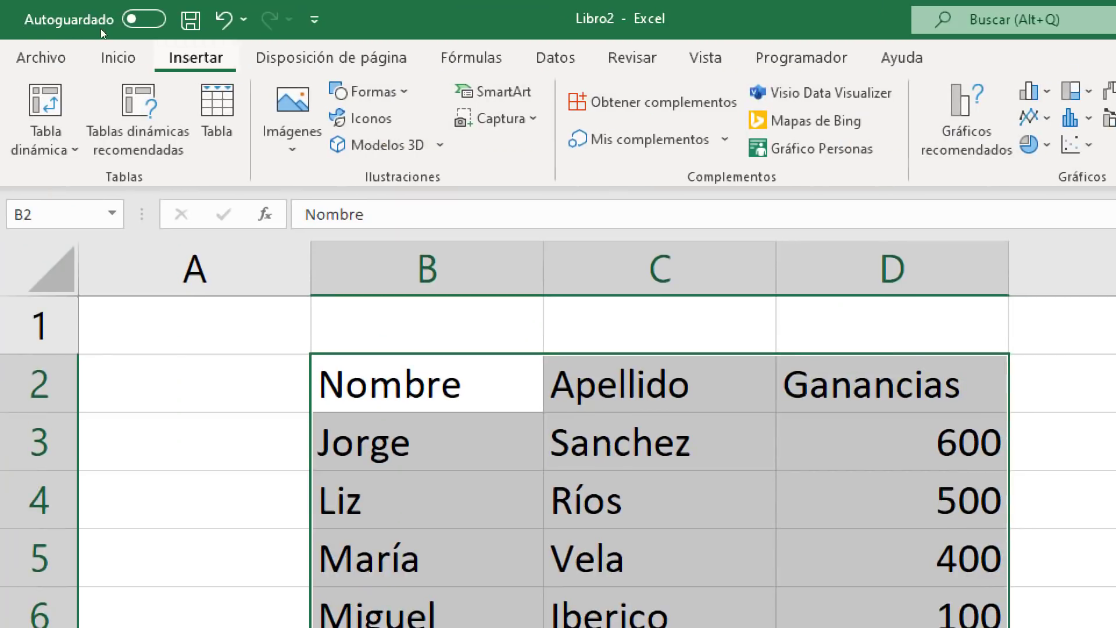
{"action": "left_click", "coordinate": [107, 58]}
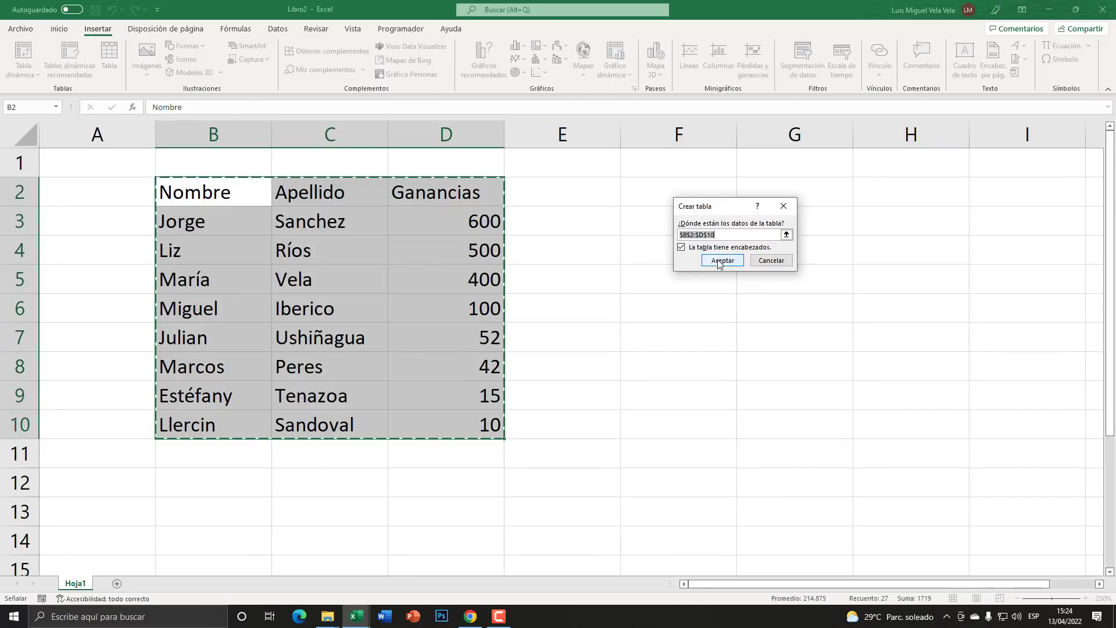
{"action": "left_click", "coordinate": [721, 261]}
- Widen columns B and C of the new table
{"action": "left_click", "coordinate": [328, 314]}
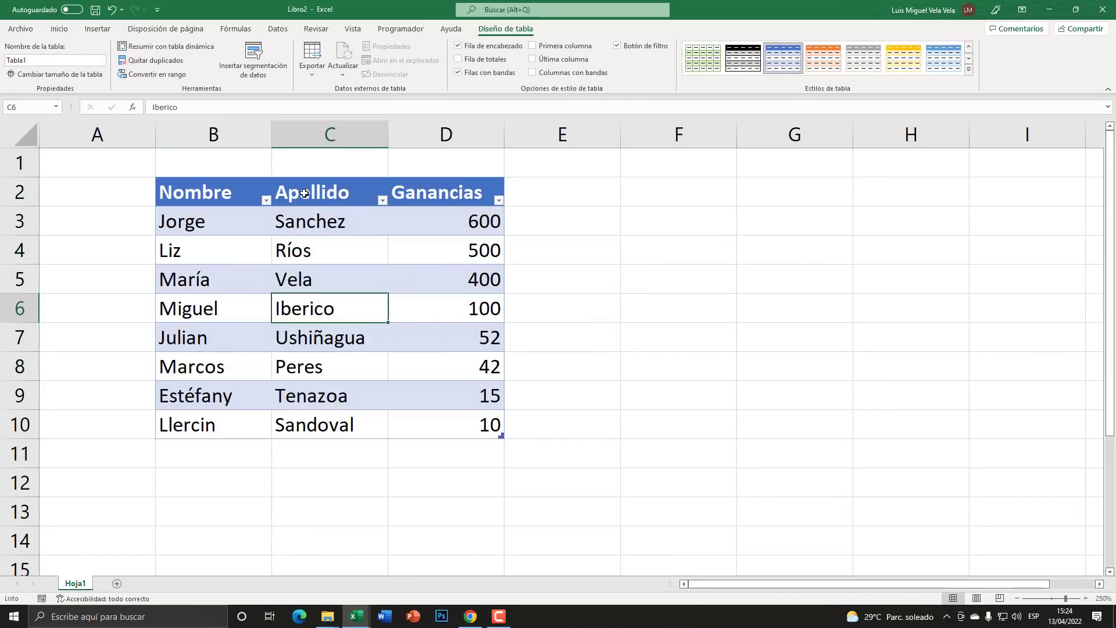
{"action": "left_click_drag", "start_coordinate": [272, 135], "coordinate": [287, 135]}
{"action": "left_click_drag", "start_coordinate": [402, 134], "coordinate": [426, 140]}
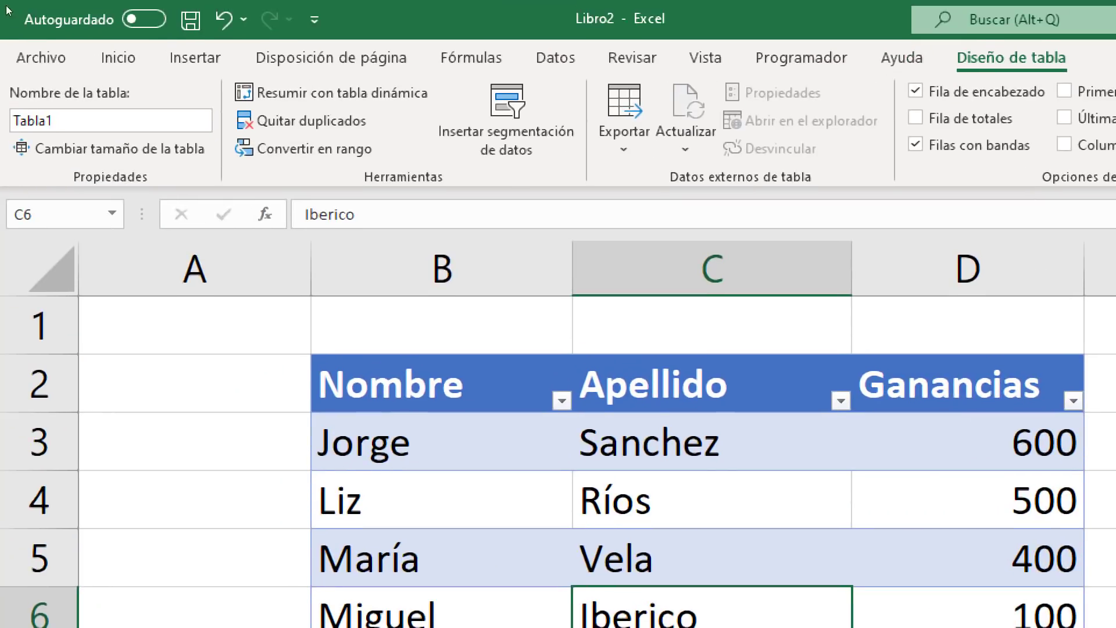
- Save the workbook to Escritorio as a macro-enabled file named 'ordenar datos automaticamente'
{"action": "left_click", "coordinate": [21, 29]}
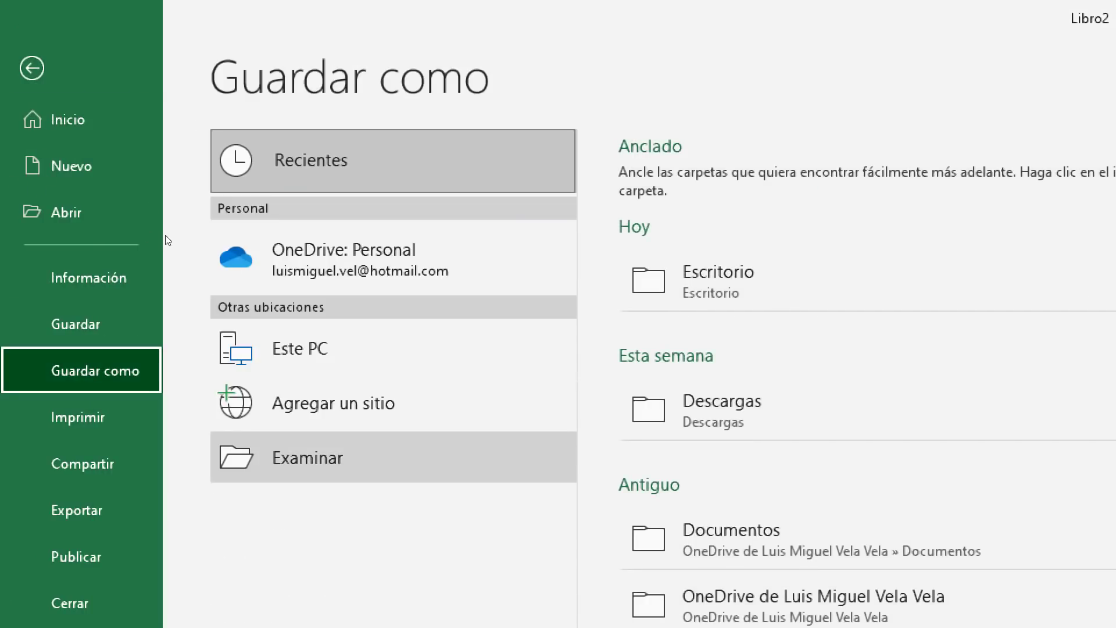
{"action": "left_click", "coordinate": [162, 238]}
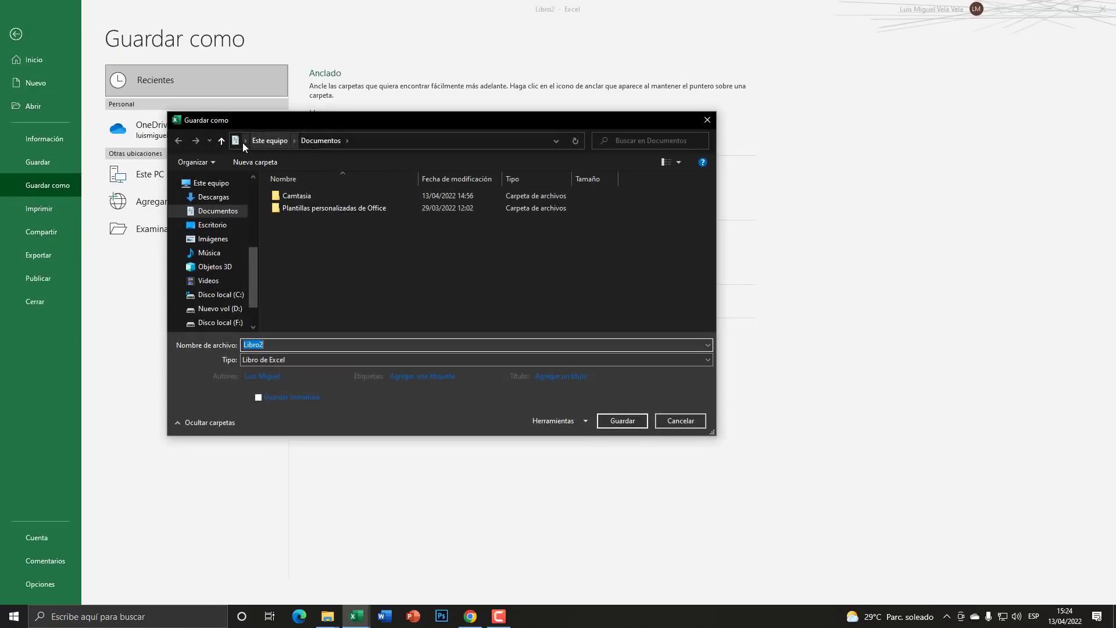
{"action": "left_click", "coordinate": [294, 140]}
{"action": "left_click", "coordinate": [245, 141]}
{"action": "left_click", "coordinate": [360, 156]}
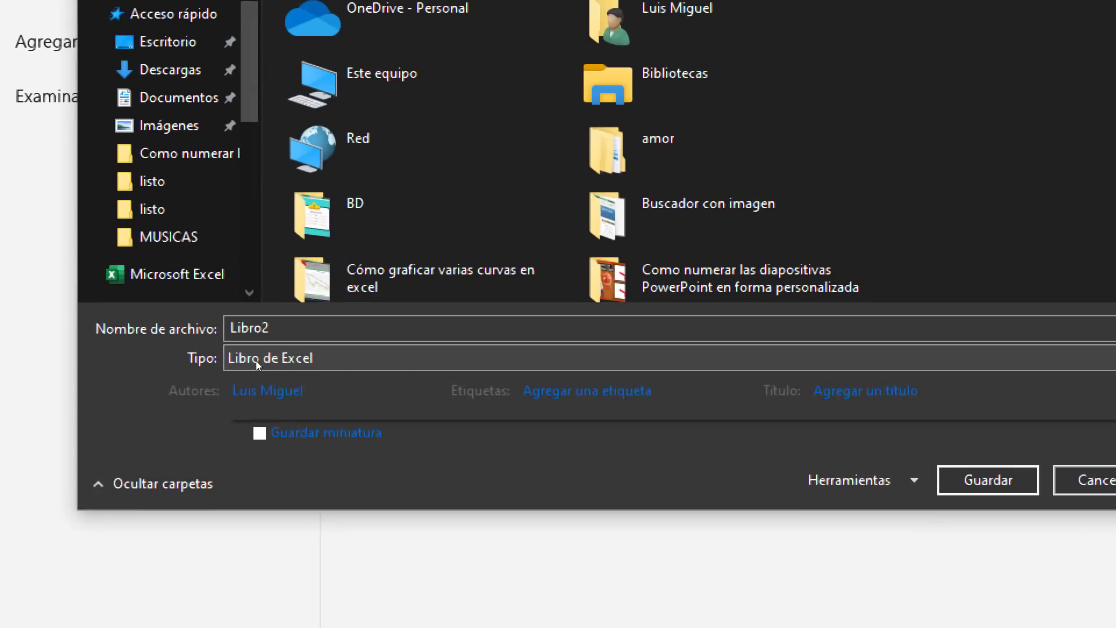
{"action": "left_click", "coordinate": [256, 360]}
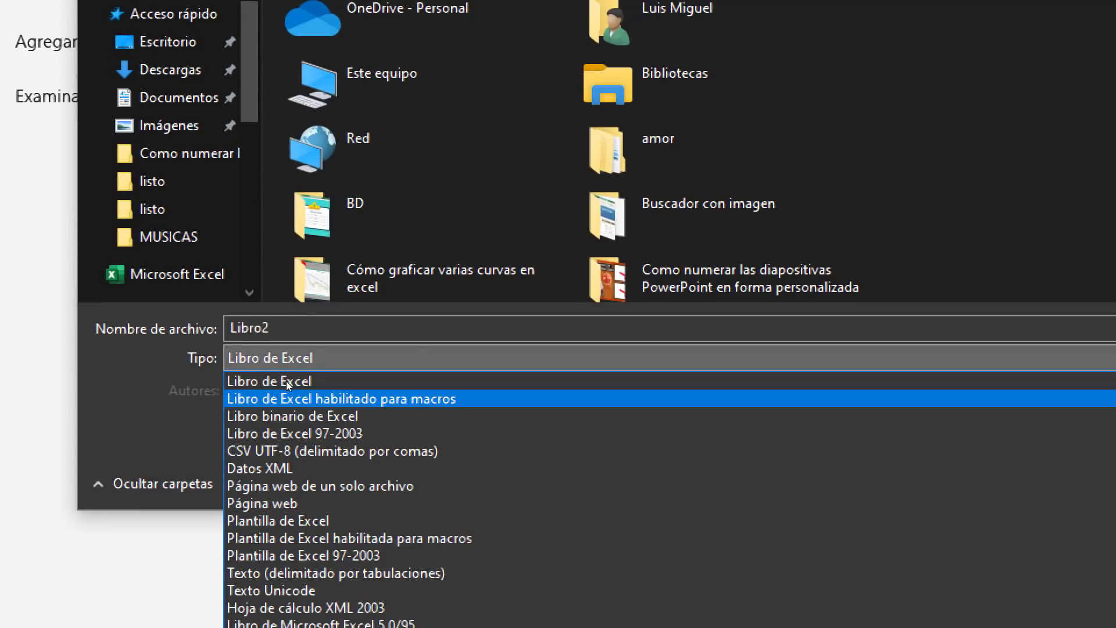
{"action": "key", "text": "Return"}
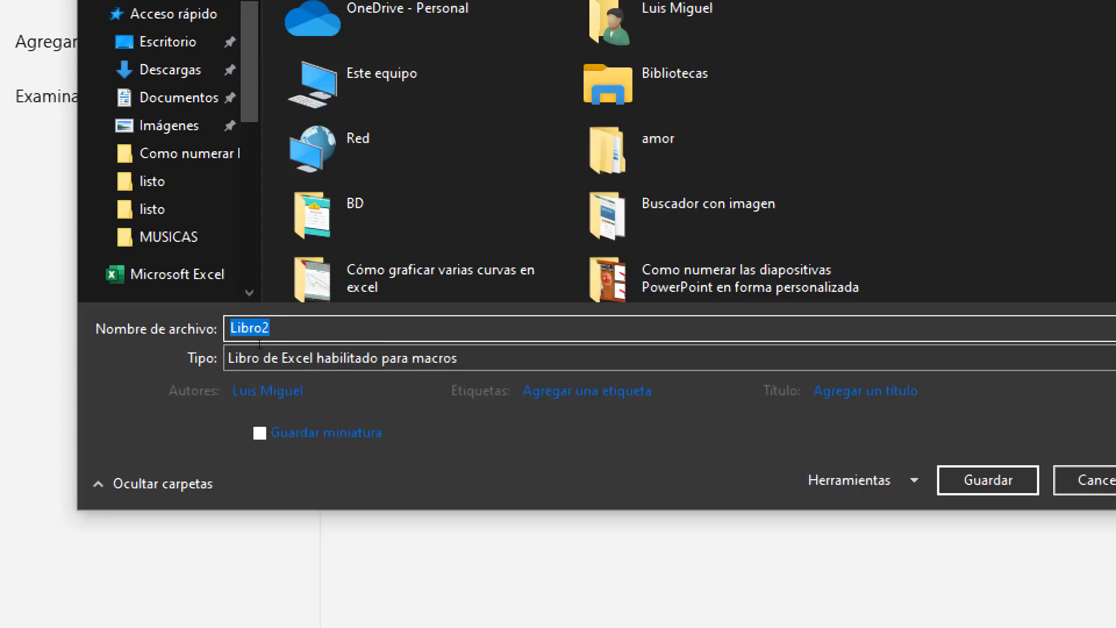
{"action": "type", "text": "orden"}
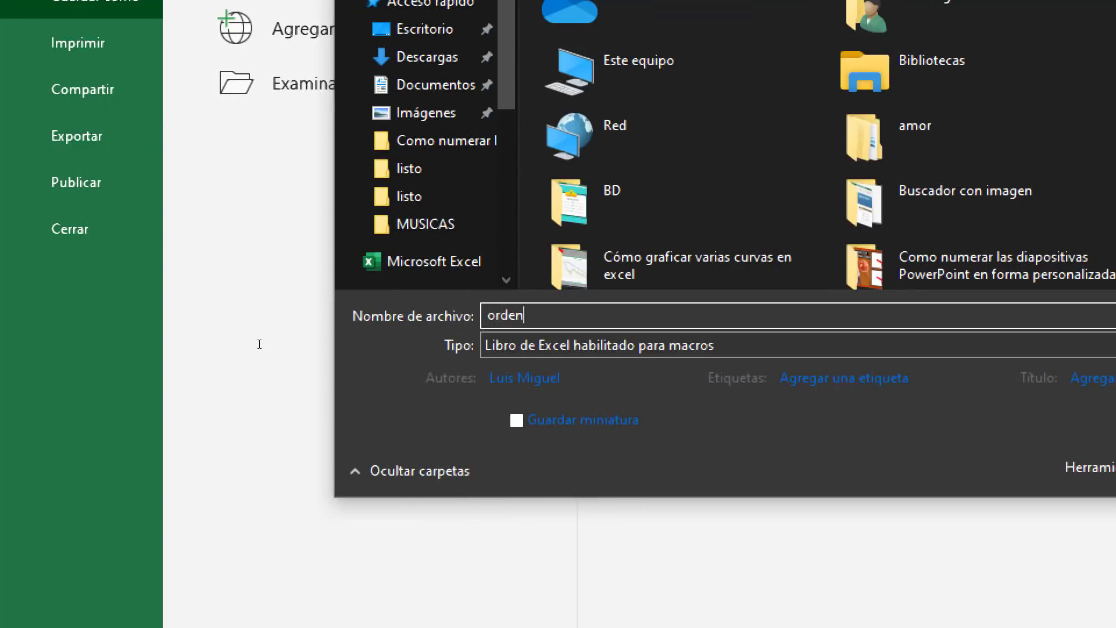
{"action": "type", "text": "ar datos automaticame"}
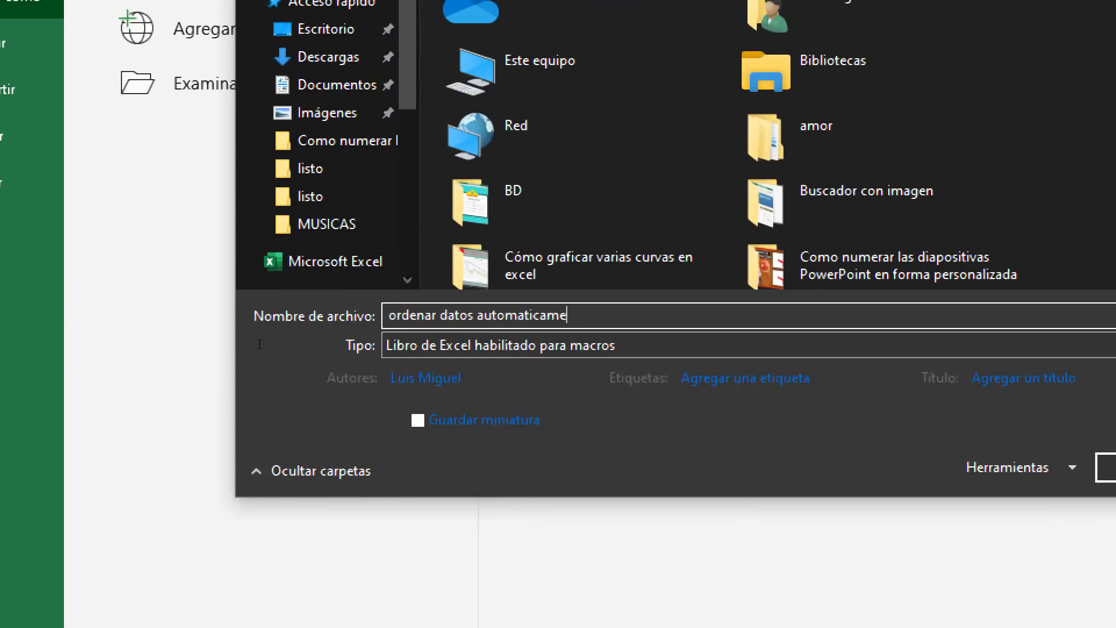
{"action": "type", "text": "nte"}
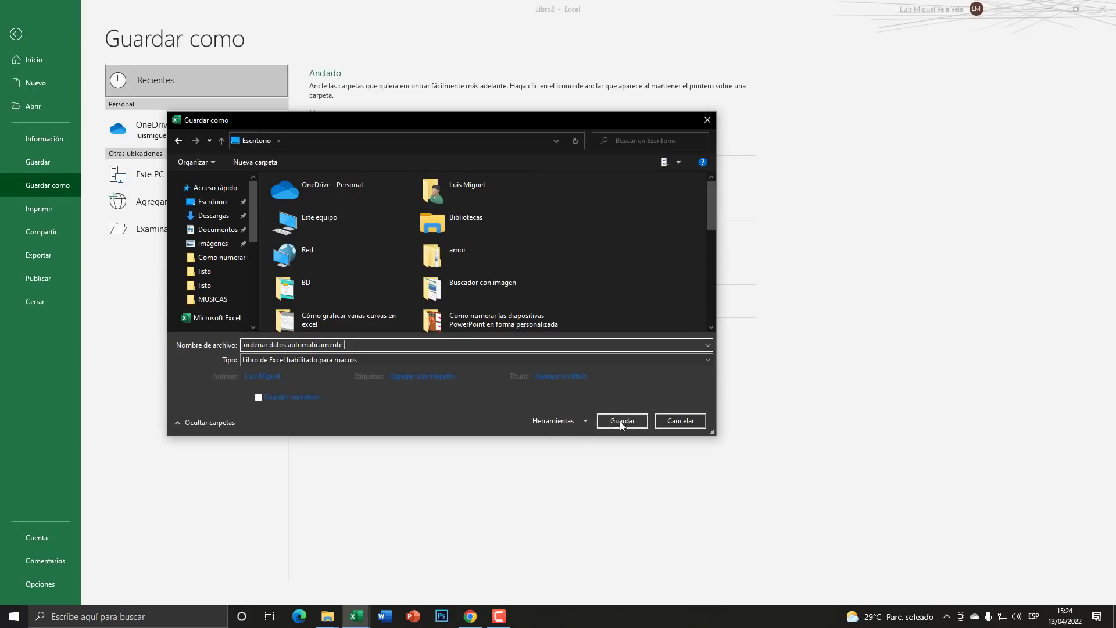
{"action": "left_click", "coordinate": [625, 423]}
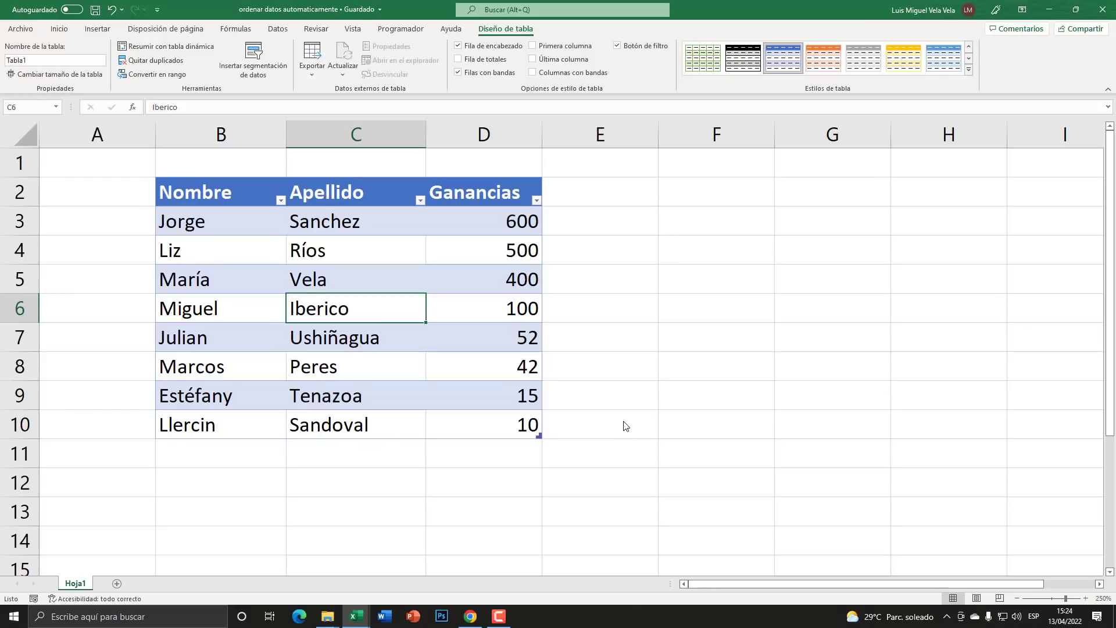
- Open the Macros dropdown on the Vista tab, after checking the Programador commands
{"action": "left_click", "coordinate": [401, 31]}
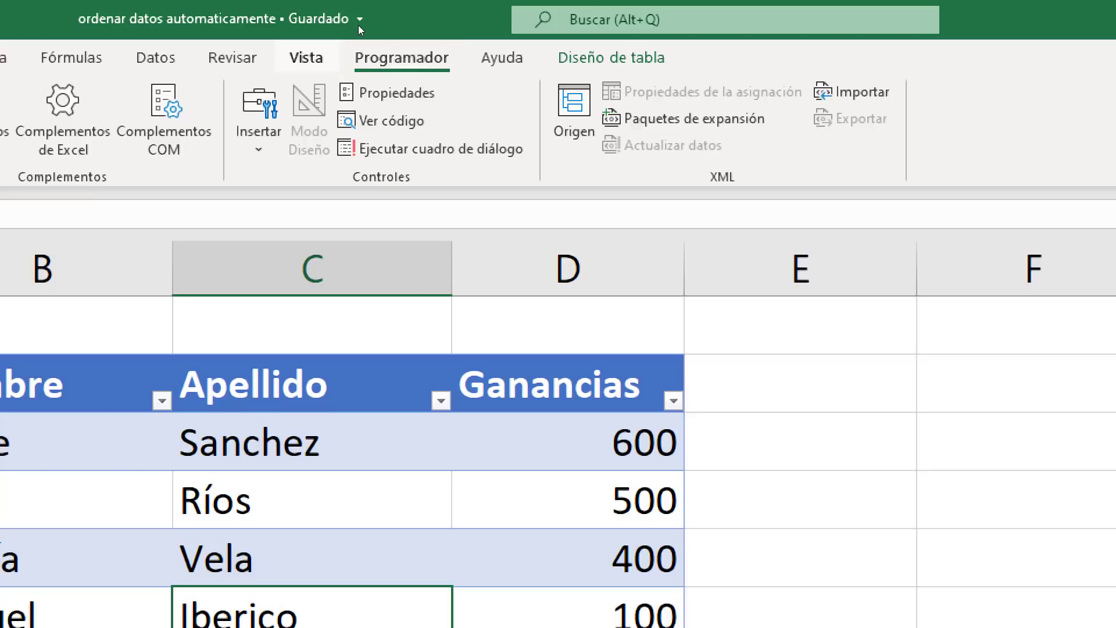
{"action": "left_click", "coordinate": [306, 57]}
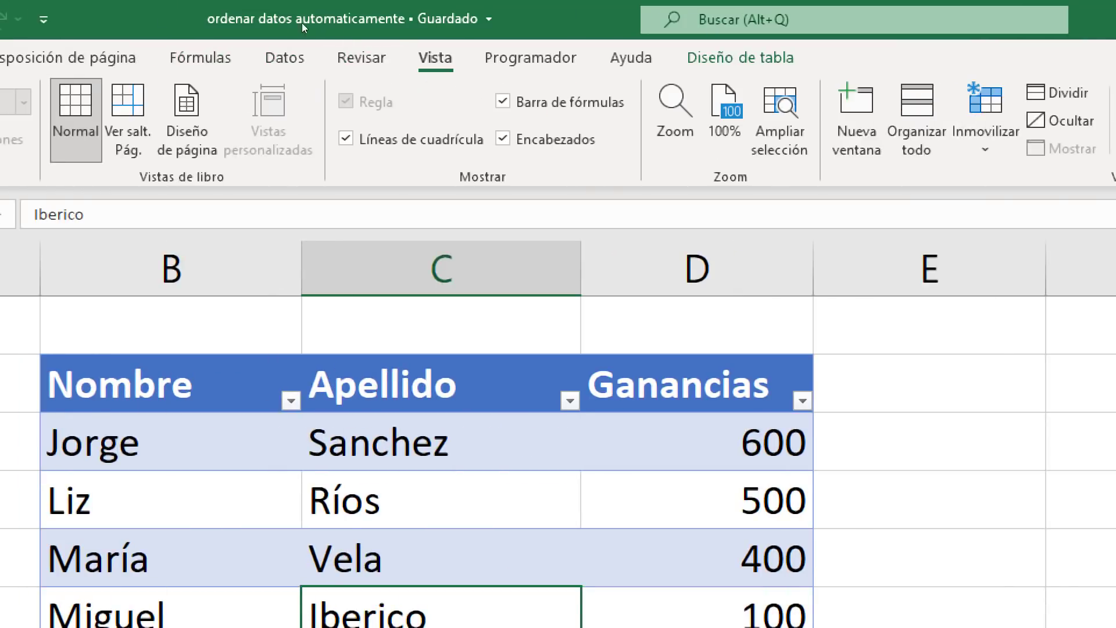
{"action": "left_click", "coordinate": [531, 57]}
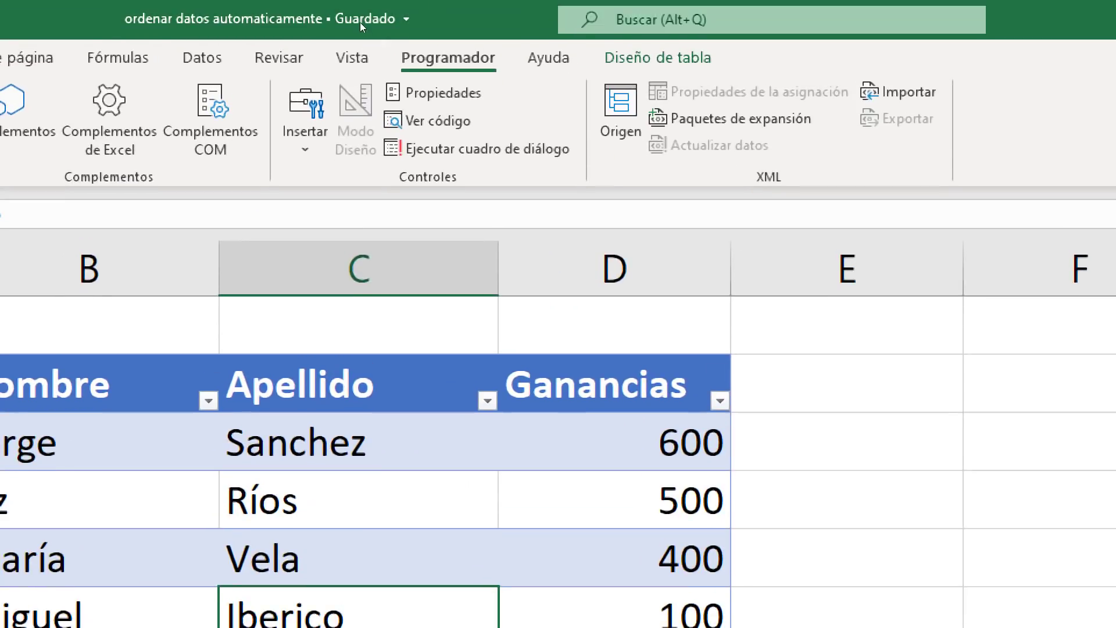
{"action": "left_click", "coordinate": [353, 29]}
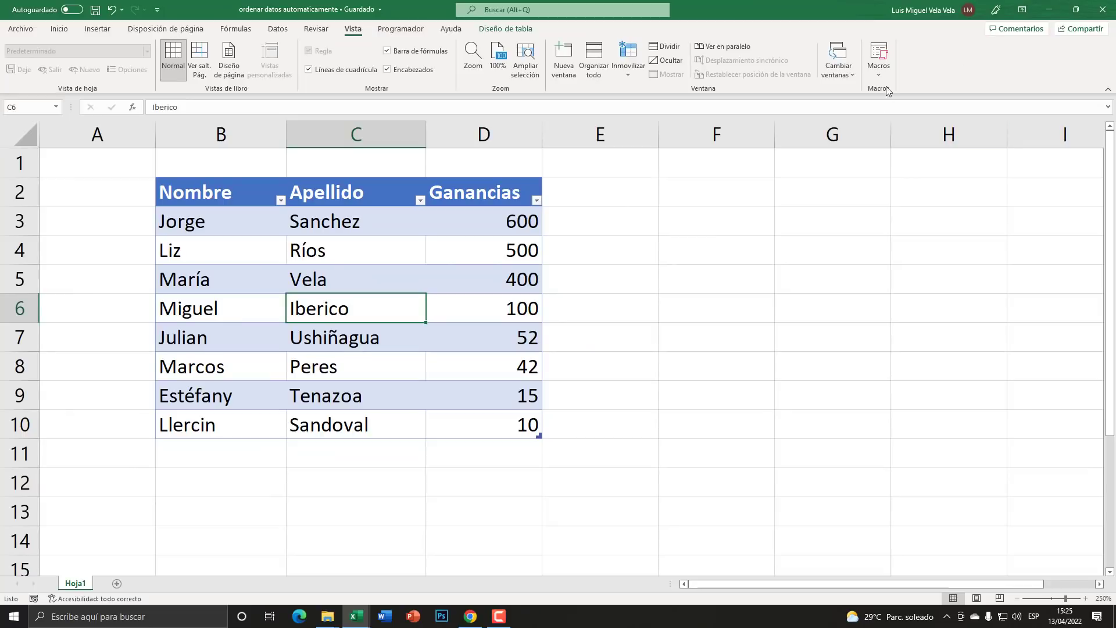
{"action": "left_click", "coordinate": [883, 70]}
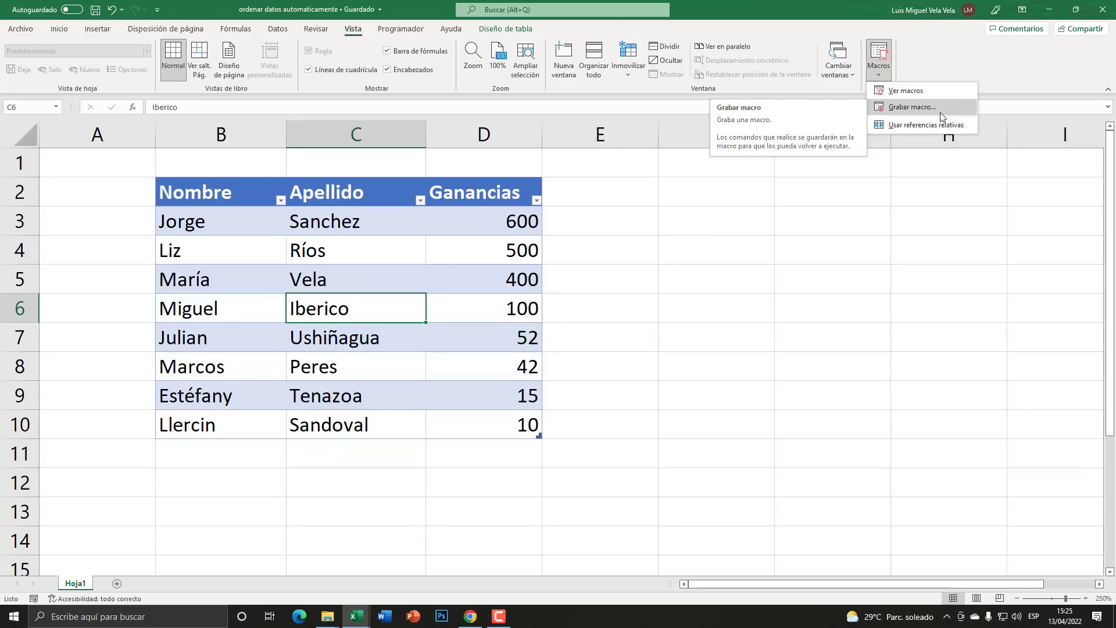
- Record a new macro named 'ordenar' stored in Este libro
{"action": "key", "text": "super+plus"}
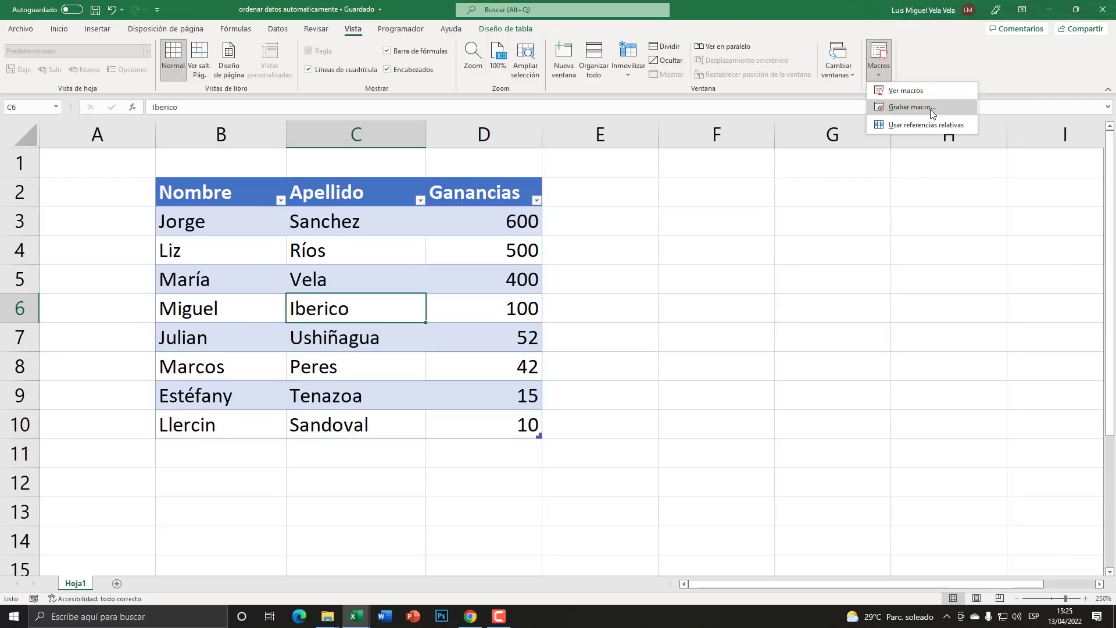
{"action": "left_click", "coordinate": [925, 110]}
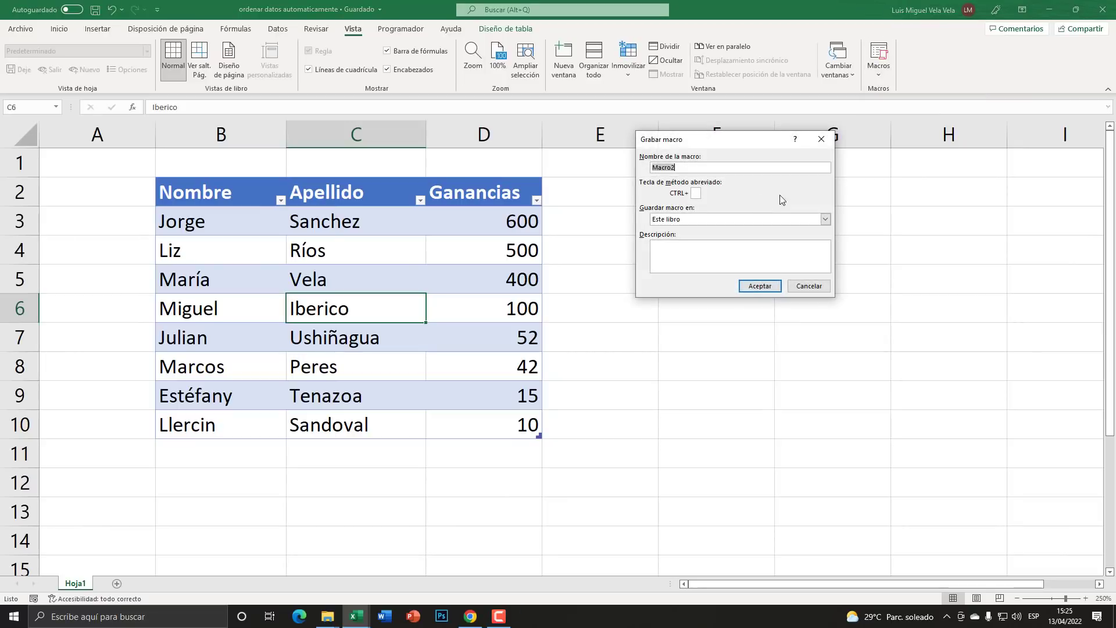
{"action": "left_click_drag", "start_coordinate": [747, 143], "coordinate": [594, 225]}
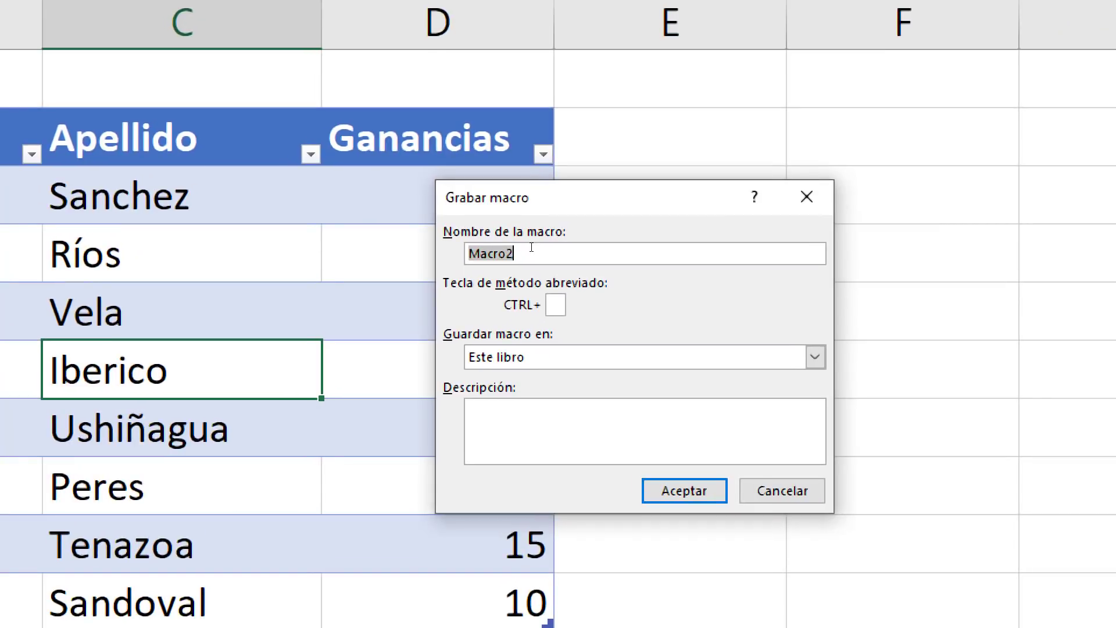
{"action": "type", "text": "ordenar automa"}
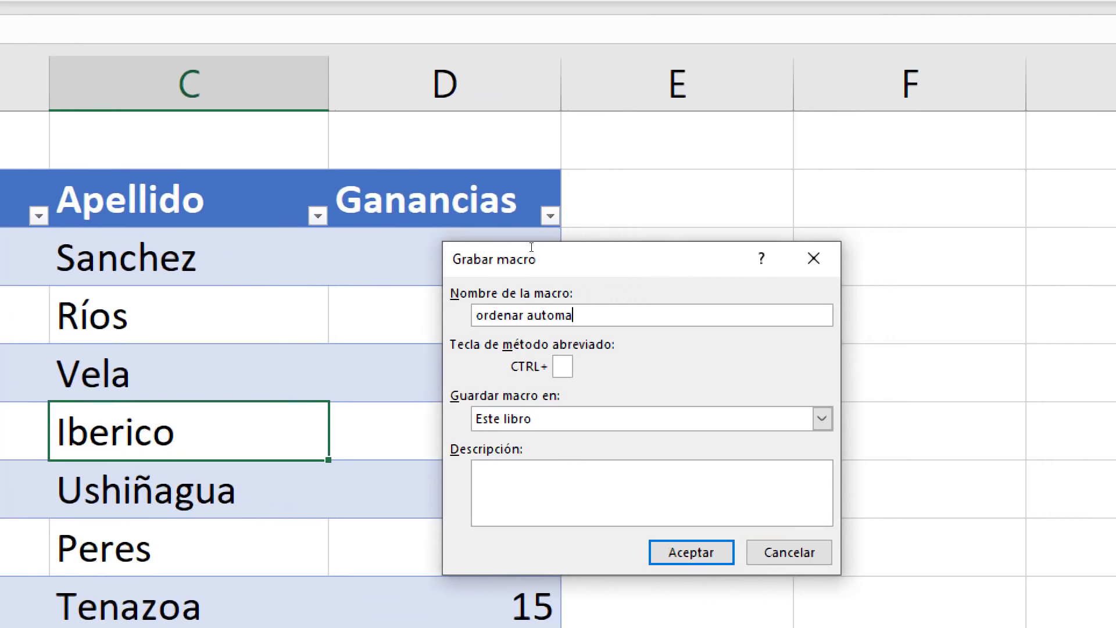
{"action": "type", "text": "ticamente"}
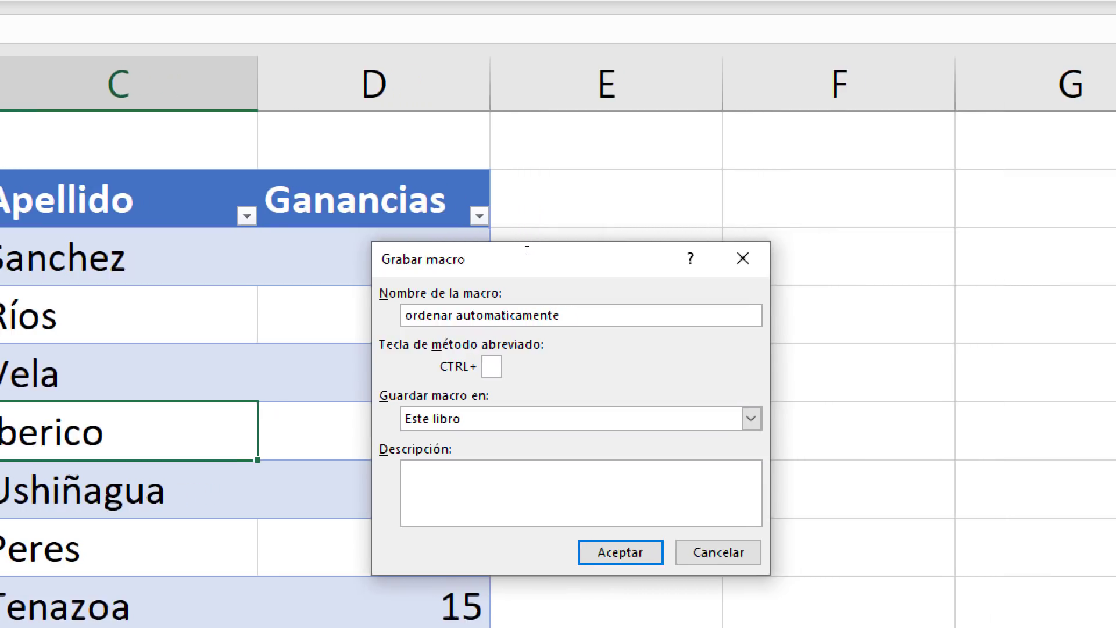
{"action": "key", "text": "shift+Left"}
{"action": "key", "text": "shift+Left"}
{"action": "key", "text": "shift+Left"}
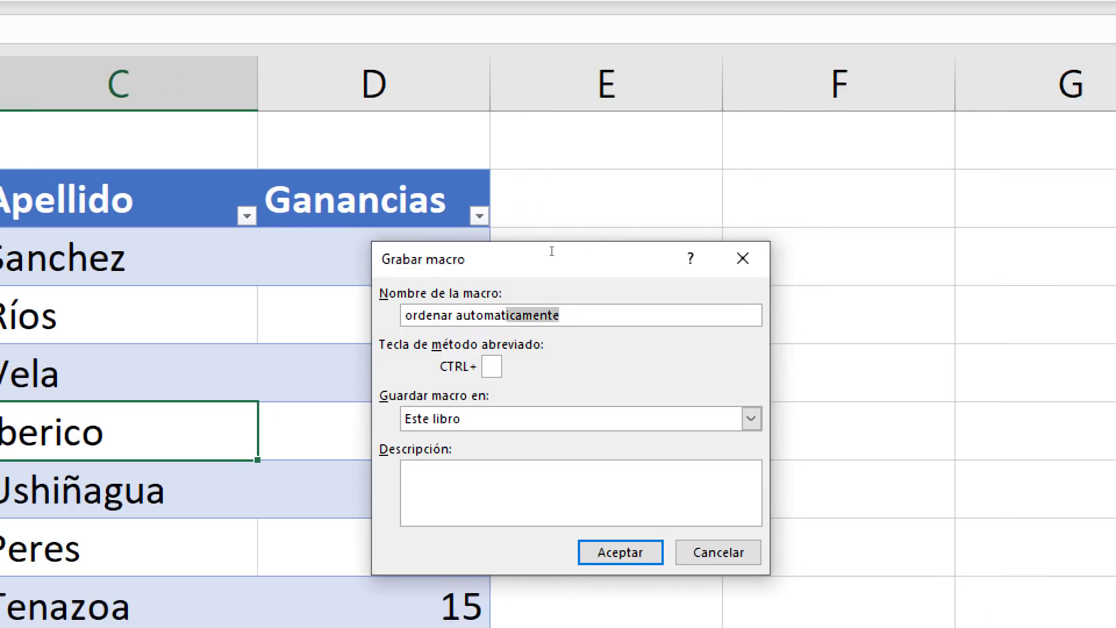
{"action": "key", "text": "shift+Left"}
{"action": "key", "text": "shift+Left"}
{"action": "key", "text": "shift+Left"}
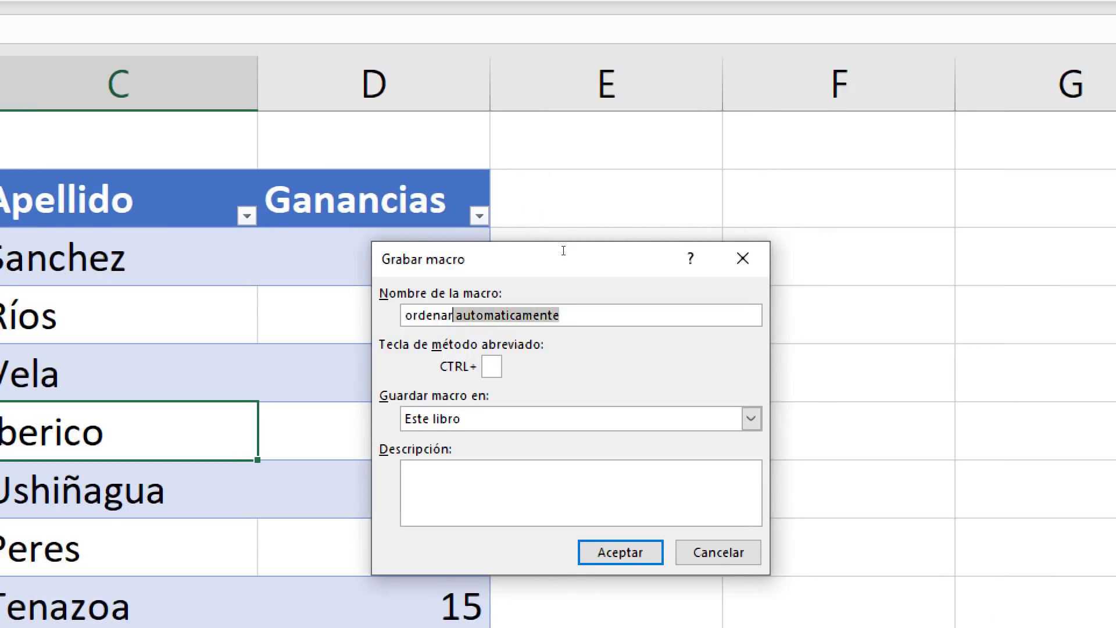
{"action": "key", "text": "BackSpace"}
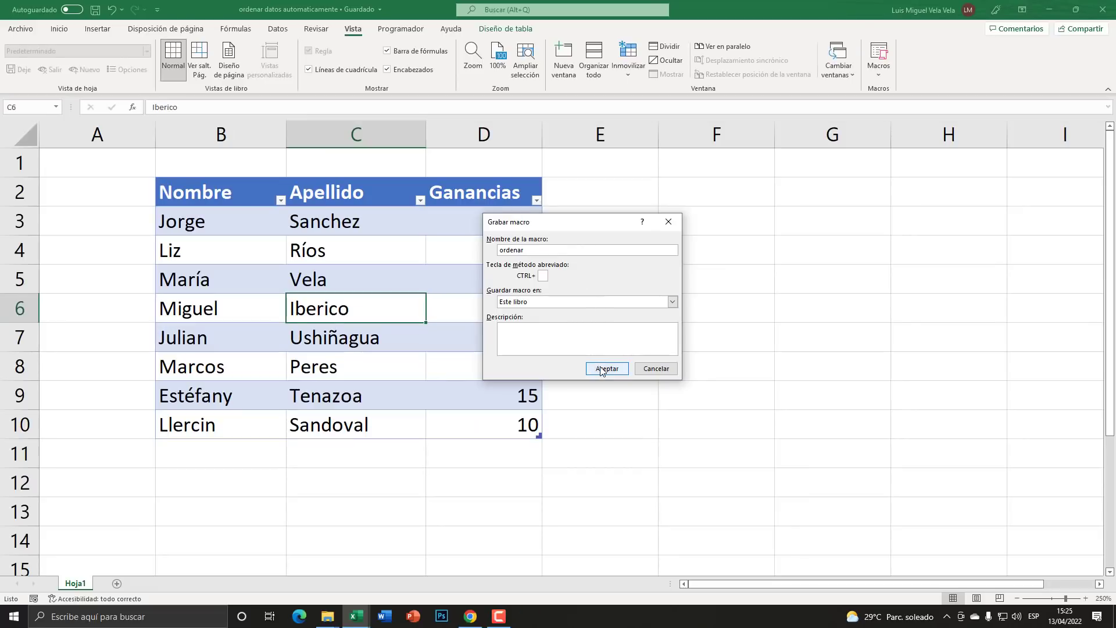
{"action": "left_click", "coordinate": [602, 371]}
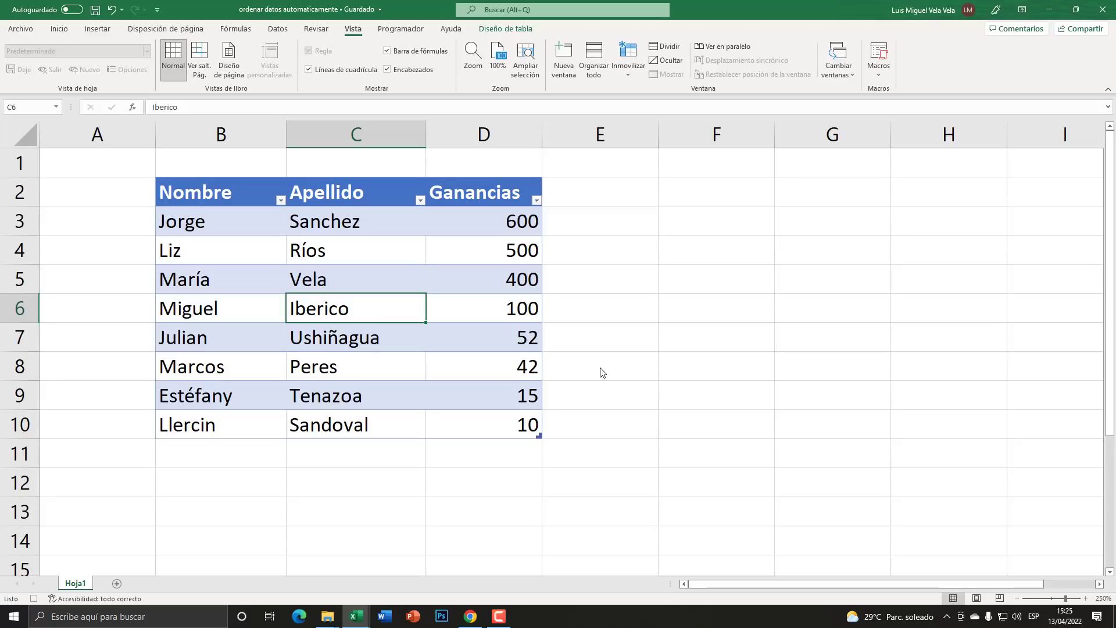
- Select the whole table B2:D10 and show the Datos tab commands
{"action": "left_click", "coordinate": [199, 195]}
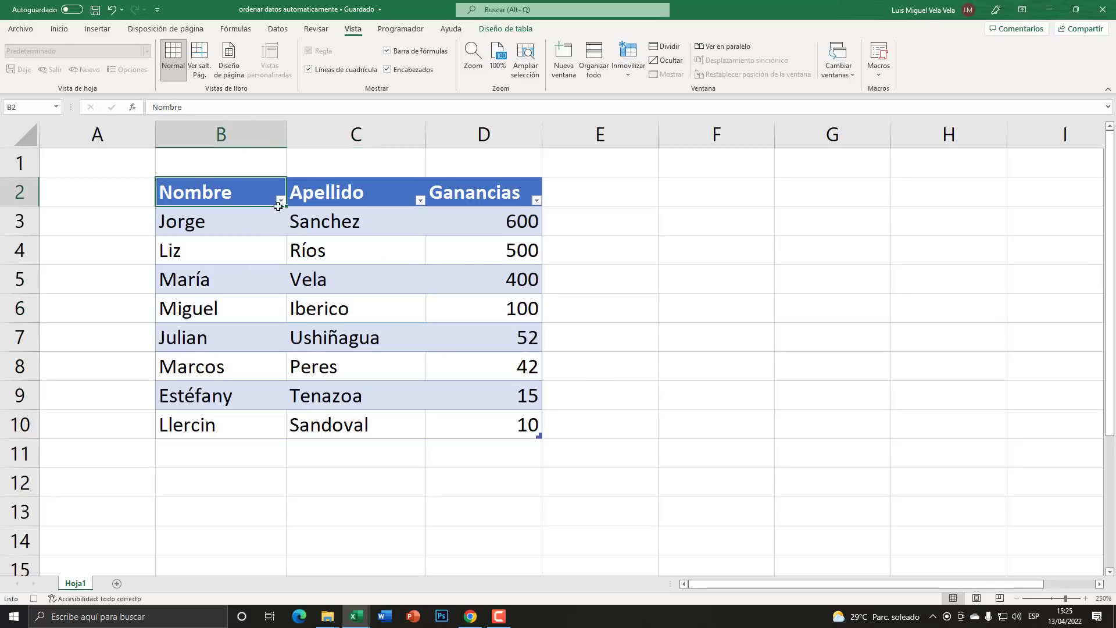
{"action": "left_click_drag", "start_coordinate": [278, 206], "coordinate": [475, 419]}
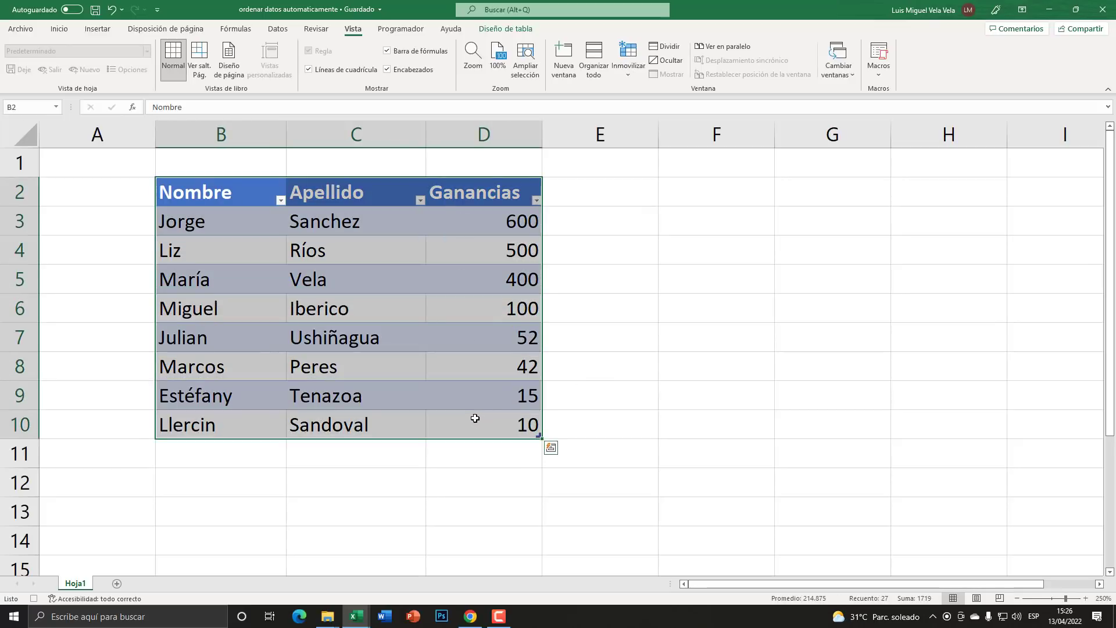
{"action": "left_click", "coordinate": [278, 29]}
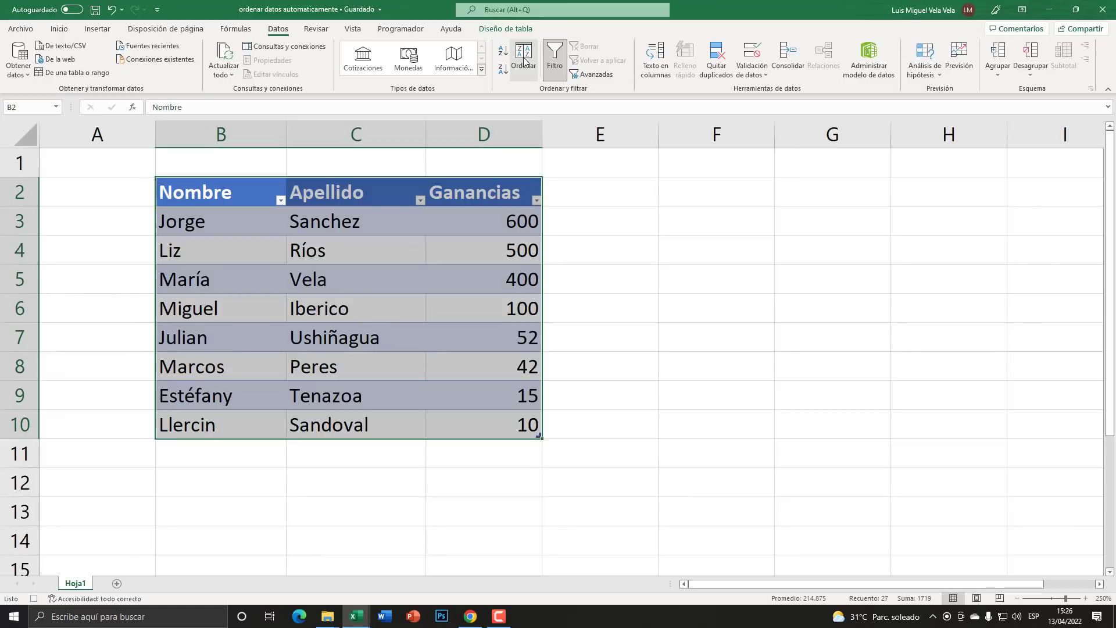
- Sort the table by Ganancias on cell values, De mayor a menor
{"action": "left_click", "coordinate": [524, 61]}
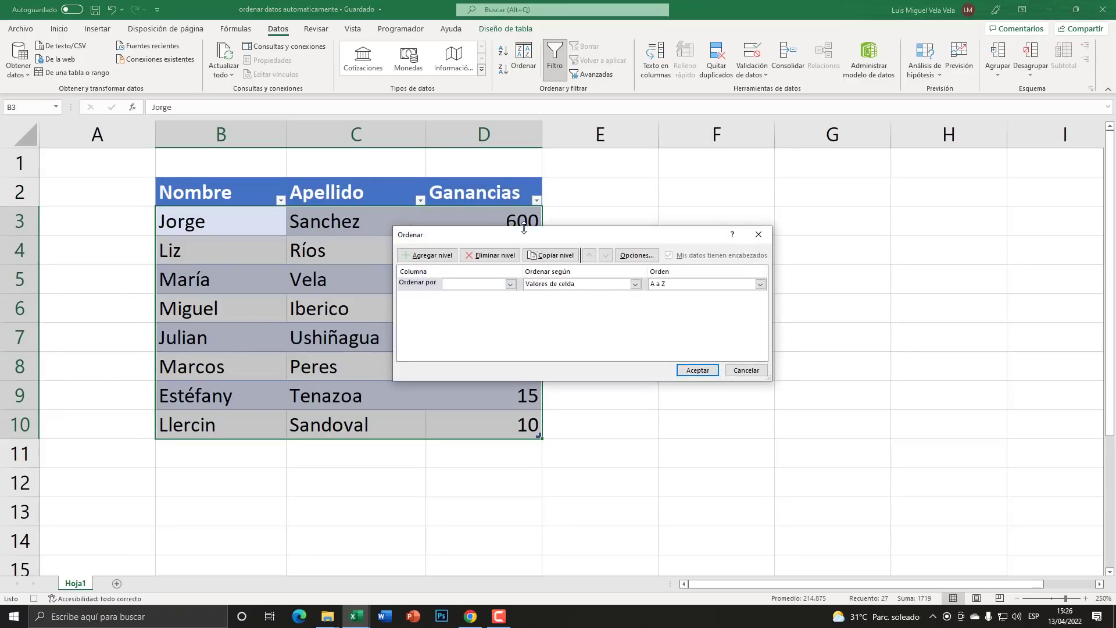
{"action": "mouse_move", "coordinate": [521, 233]}
{"action": "left_mouse_down"}
{"action": "mouse_move", "coordinate": [435, 168]}
{"action": "mouse_move", "coordinate": [470, 168]}
{"action": "left_mouse_up"}
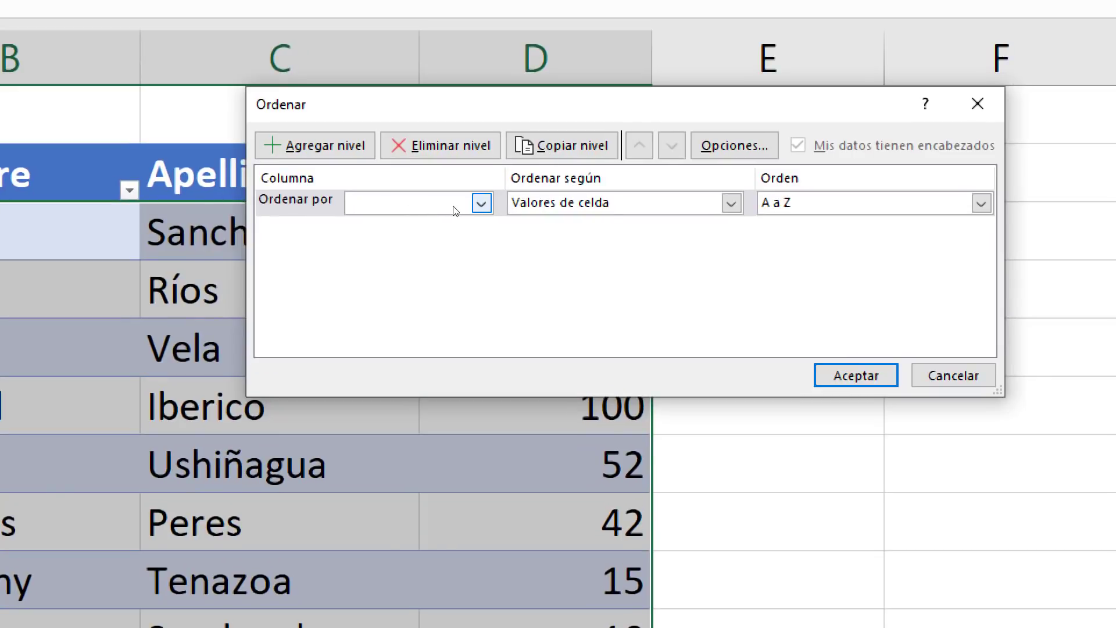
{"action": "left_click", "coordinate": [453, 211]}
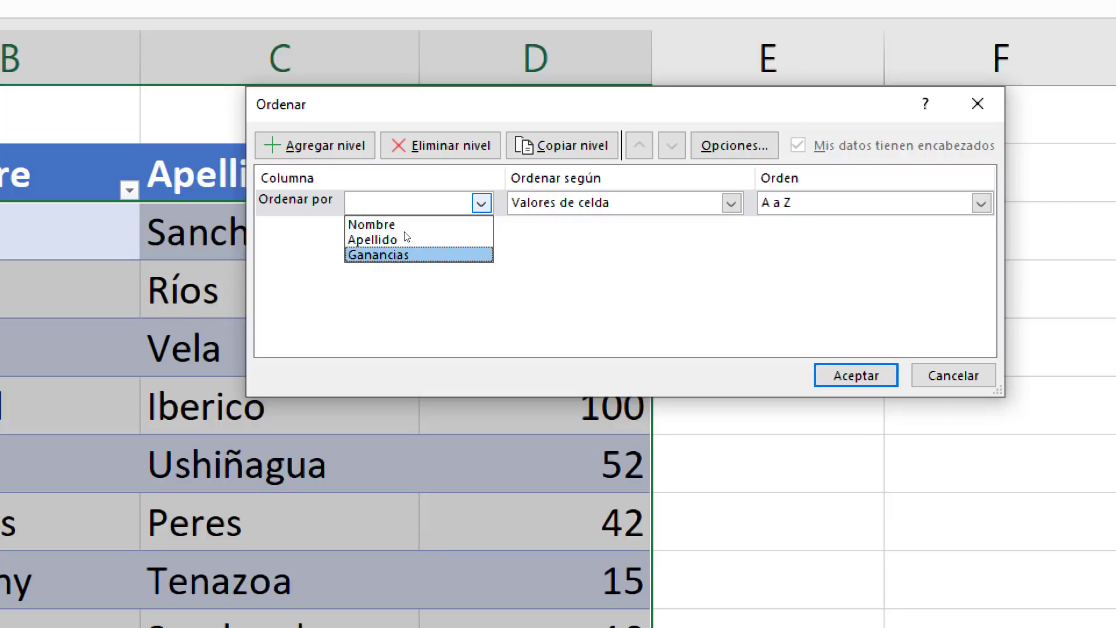
{"action": "key", "text": "Return"}
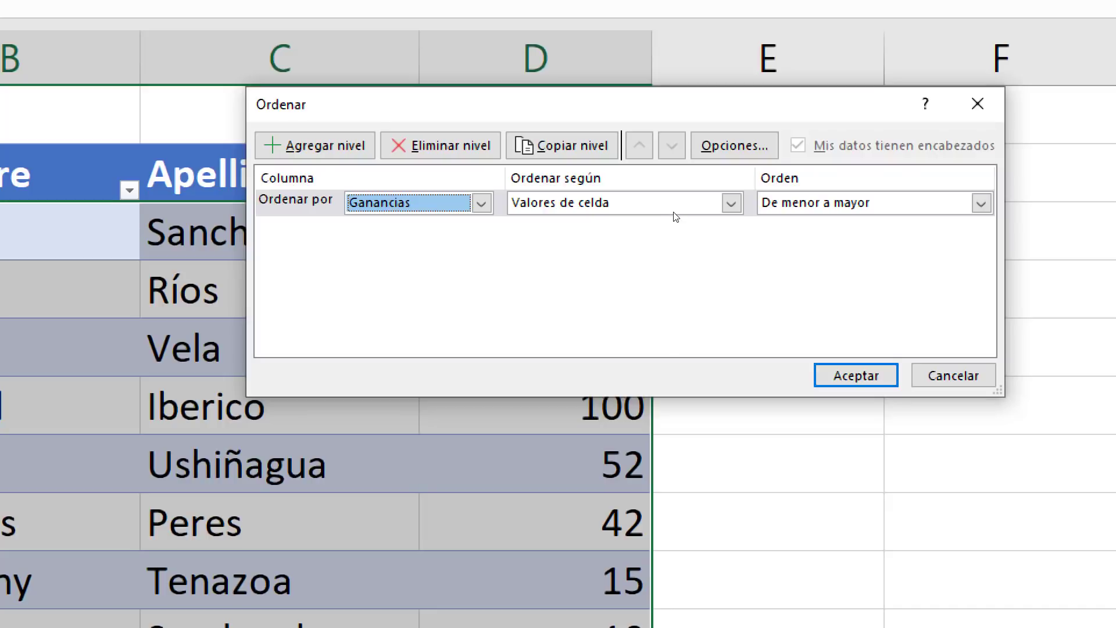
{"action": "key", "text": "Tab"}
{"action": "key", "text": "Tab"}
{"action": "key", "text": "alt+Down"}
{"action": "key", "text": "Down"}
{"action": "key", "text": "Down"}
{"action": "key", "text": "Up"}
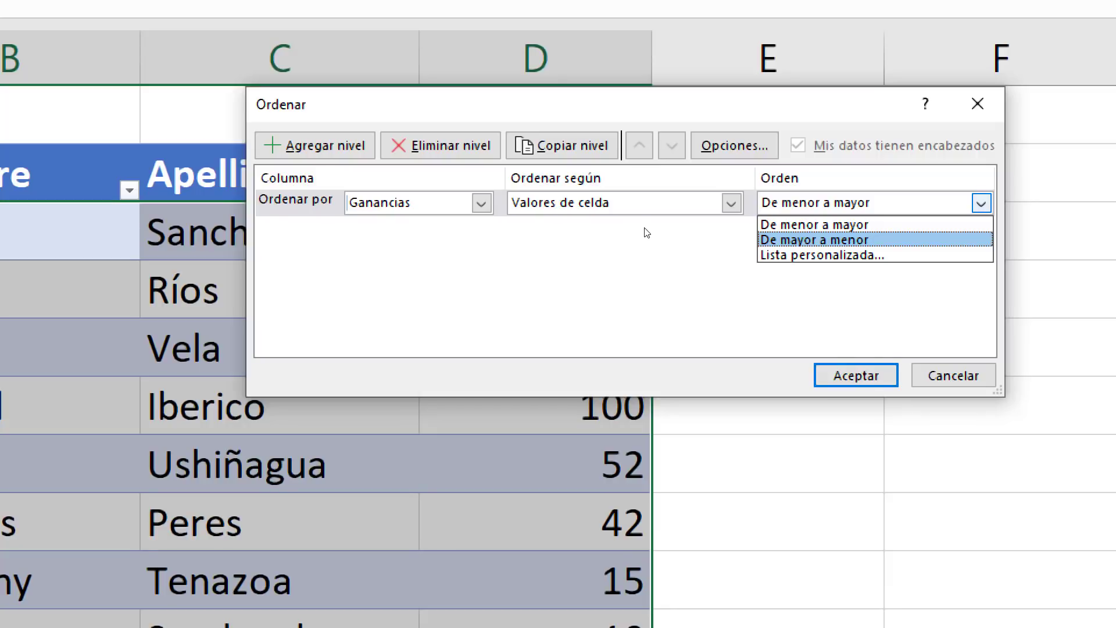
{"action": "key", "text": "Down"}
{"action": "key", "text": "Up"}
{"action": "key", "text": "Return"}
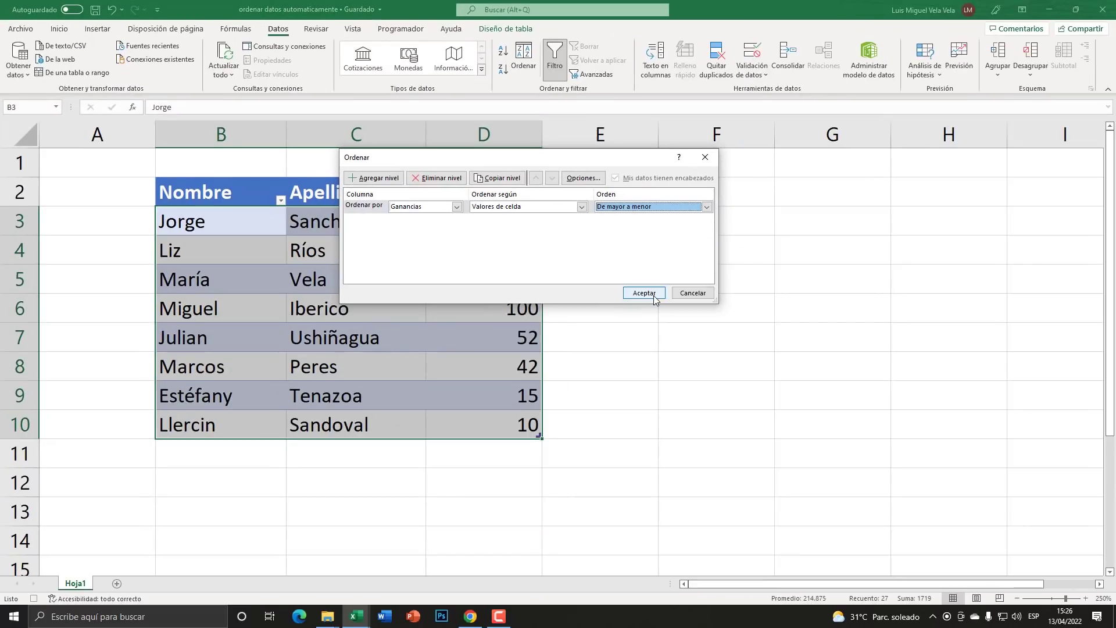
{"action": "left_click", "coordinate": [645, 293]}
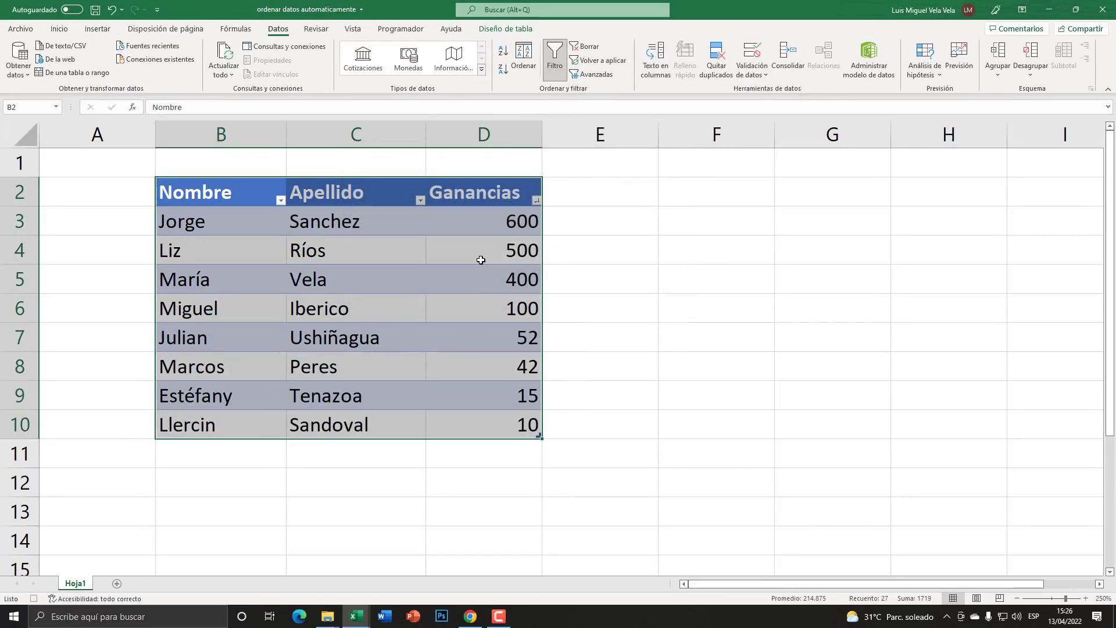
- Select cell E2, then choose Detener grabación from the Vista Macros menu
{"action": "left_click", "coordinate": [593, 195]}
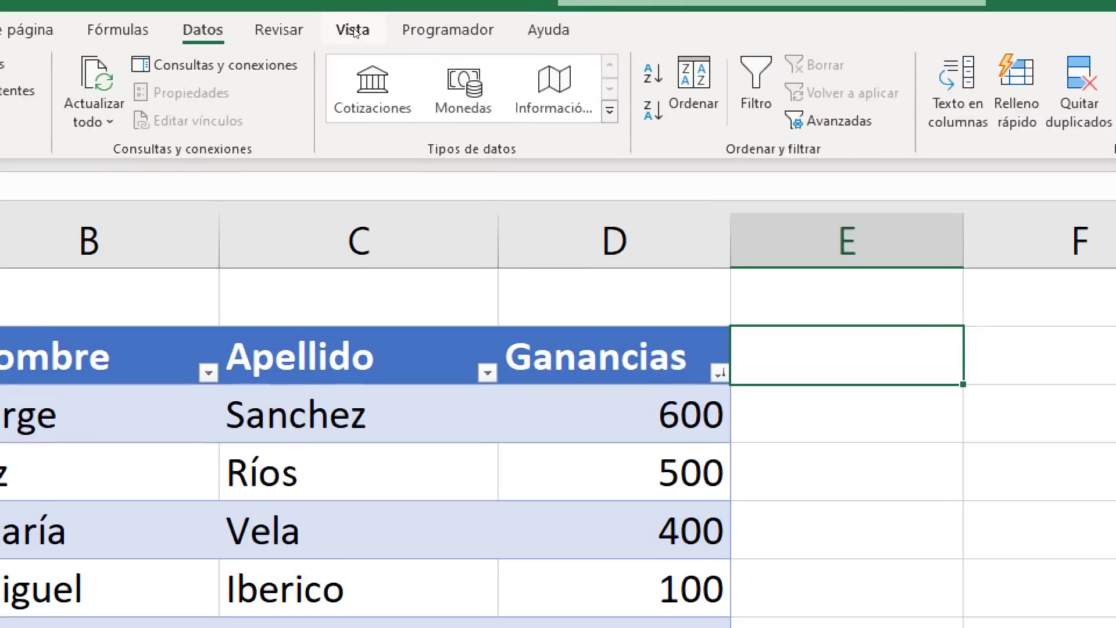
{"action": "left_click", "coordinate": [354, 29]}
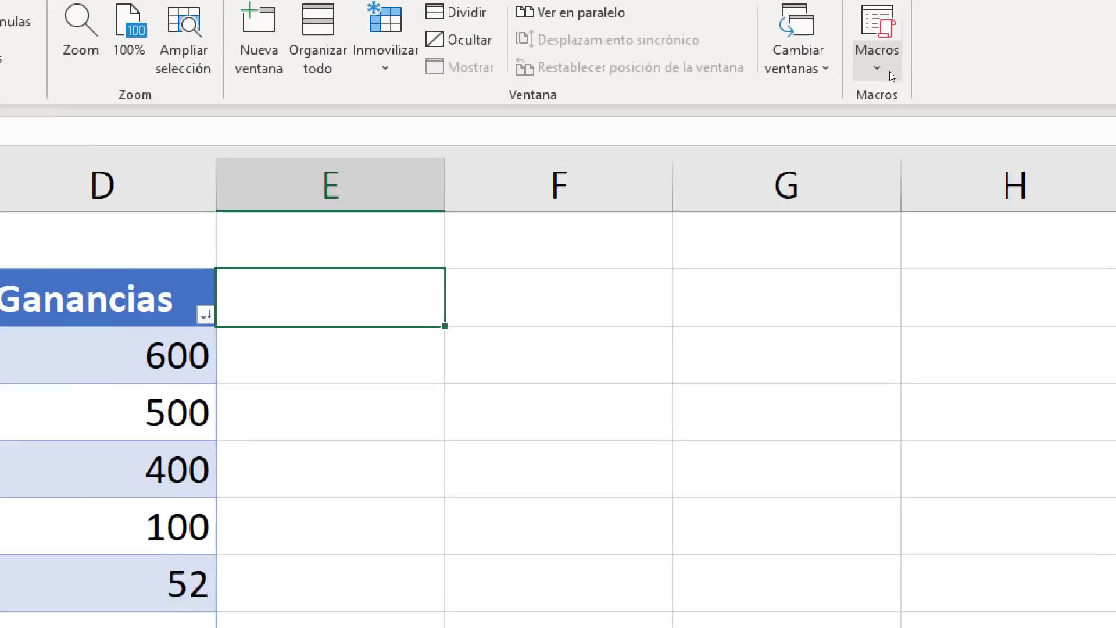
{"action": "left_click", "coordinate": [890, 71]}
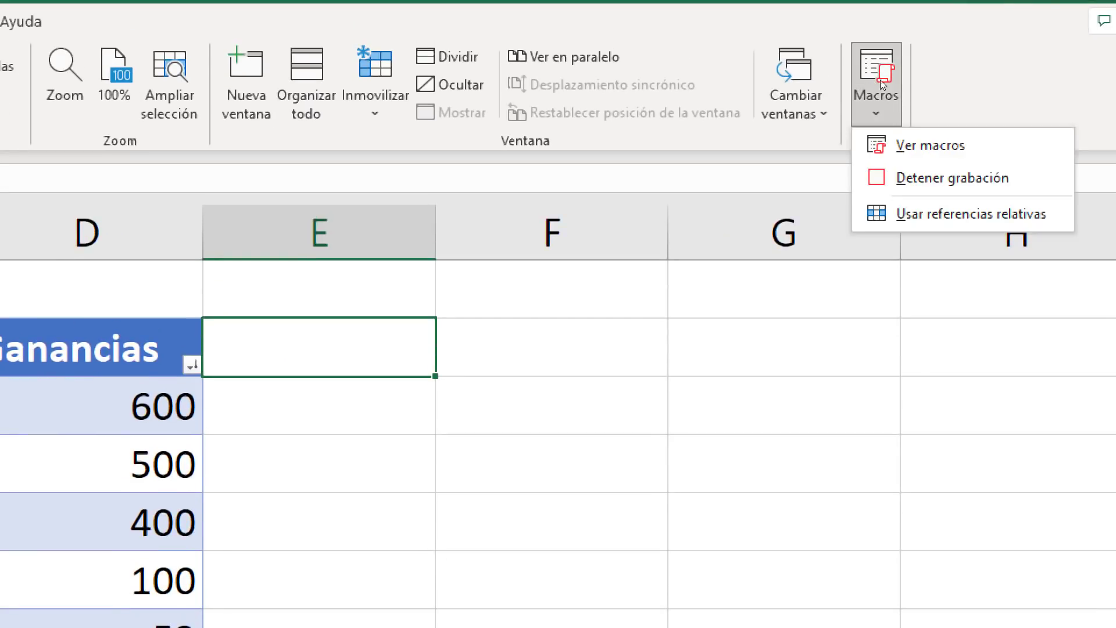
{"action": "left_click", "coordinate": [927, 105]}
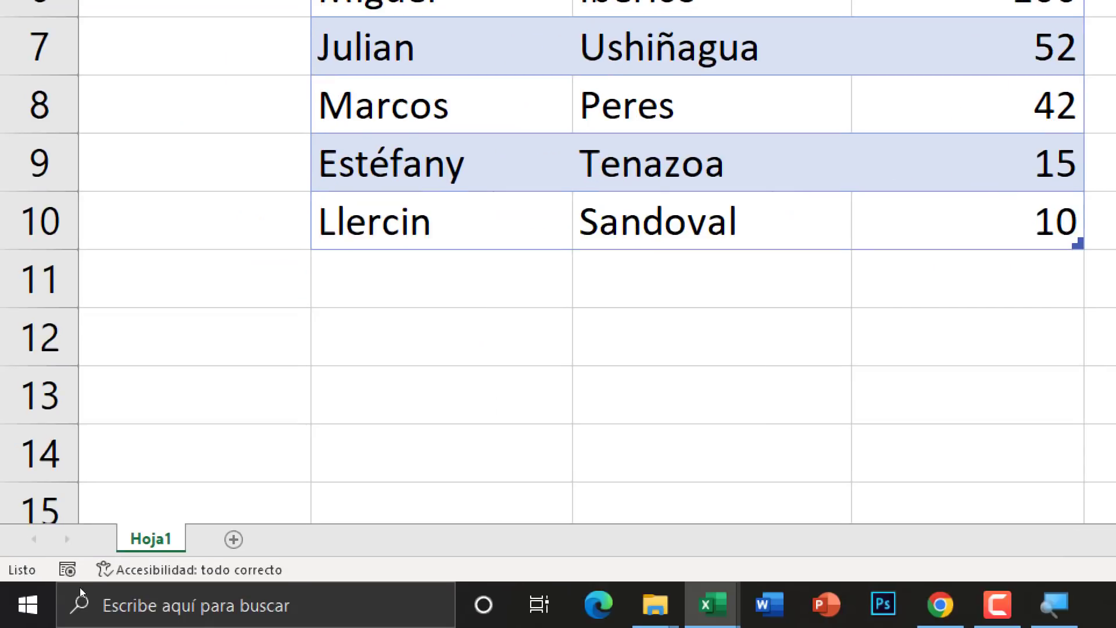
- Open the VBA code view for sheet Hoja1
{"action": "right_click", "coordinate": [151, 539]}
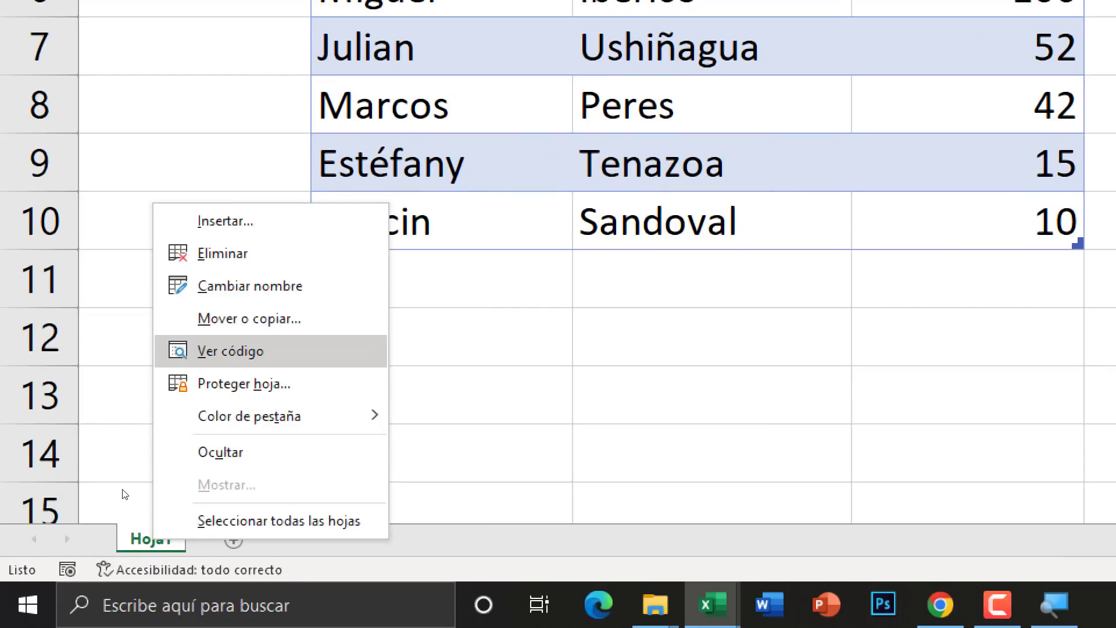
{"action": "key", "text": "Return"}
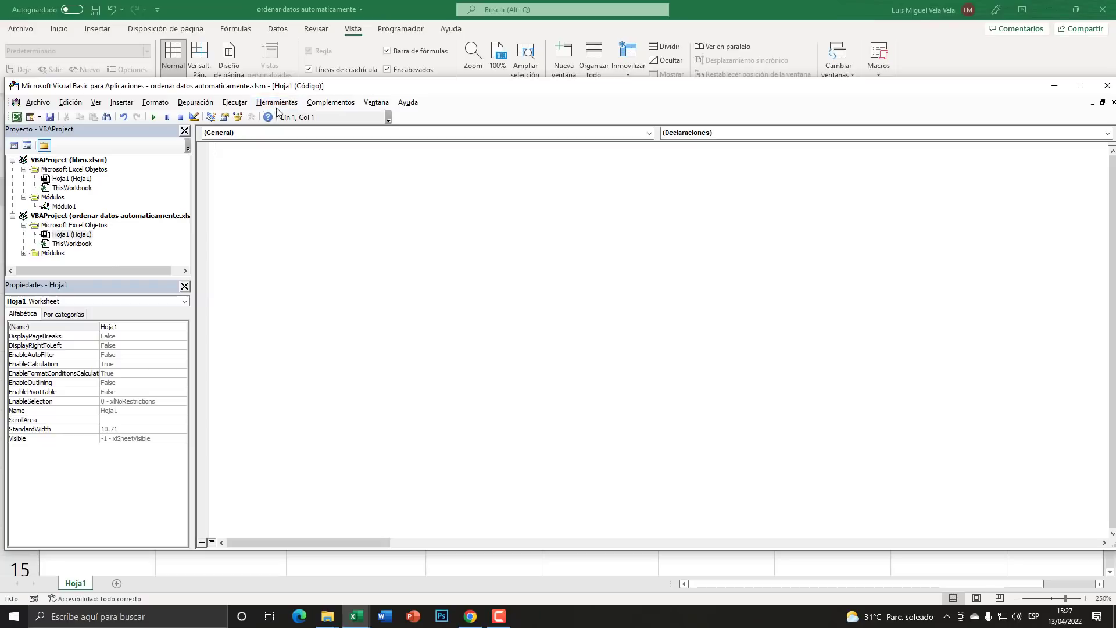
{"action": "left_click_drag", "start_coordinate": [337, 107], "coordinate": [382, 65]}
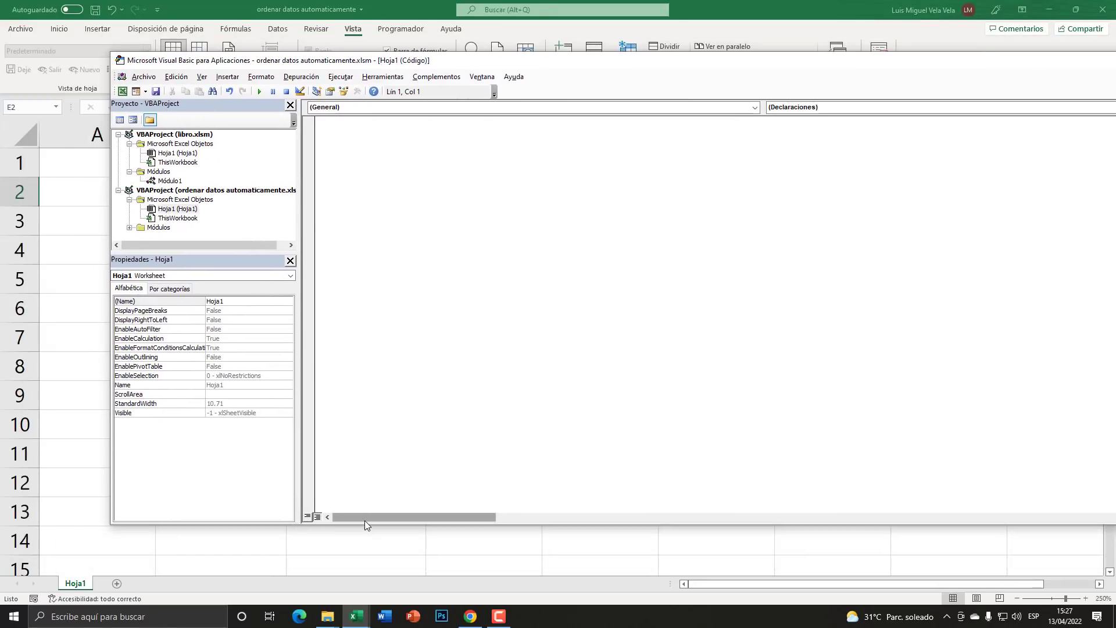
{"action": "mouse_move", "coordinate": [354, 616]}
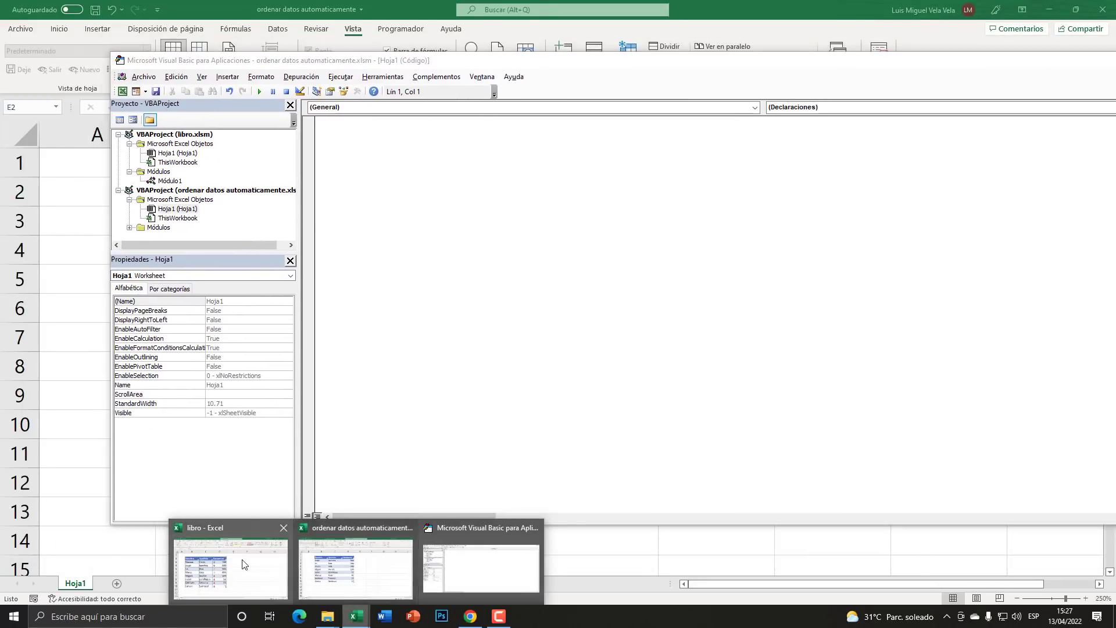
- Close the libro workbook without saving and return to the VBA editor
{"action": "left_click", "coordinate": [240, 555]}
{"action": "left_click", "coordinate": [1103, 9]}
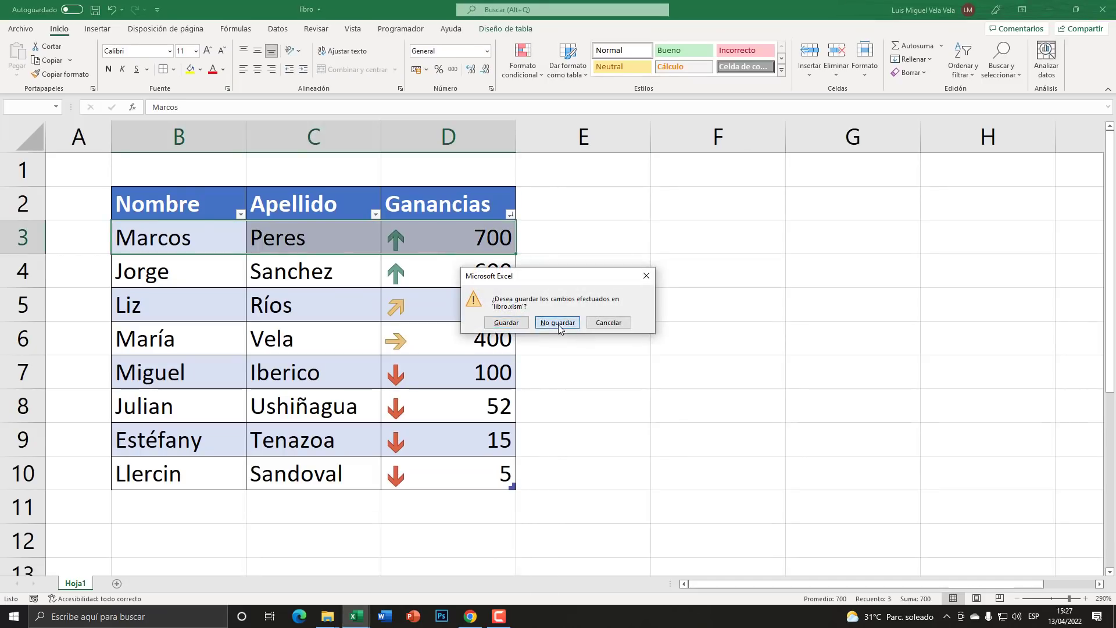
{"action": "left_click", "coordinate": [558, 325]}
{"action": "mouse_move", "coordinate": [355, 616]}
{"action": "left_click", "coordinate": [407, 558]}
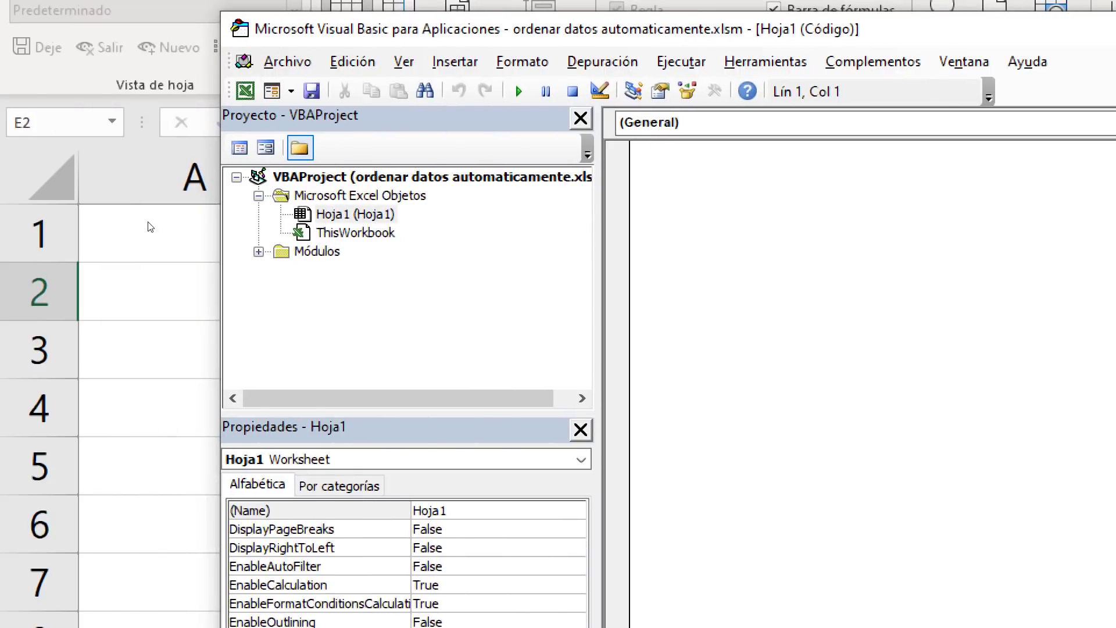
- Open Módulo1 in the Project Explorer to view the recorded ordenar macro
{"action": "key", "text": "ctrl+r"}
{"action": "key", "text": "Down"}
{"action": "key", "text": "Down"}
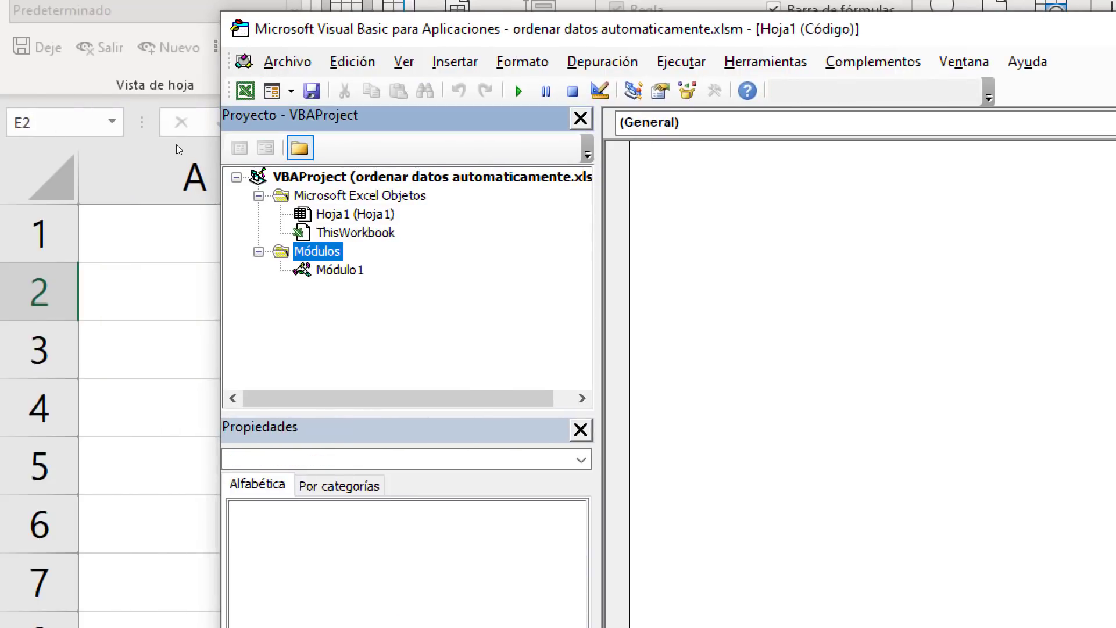
{"action": "key", "text": "Up"}
{"action": "key", "text": "Up"}
{"action": "key", "text": "Up"}
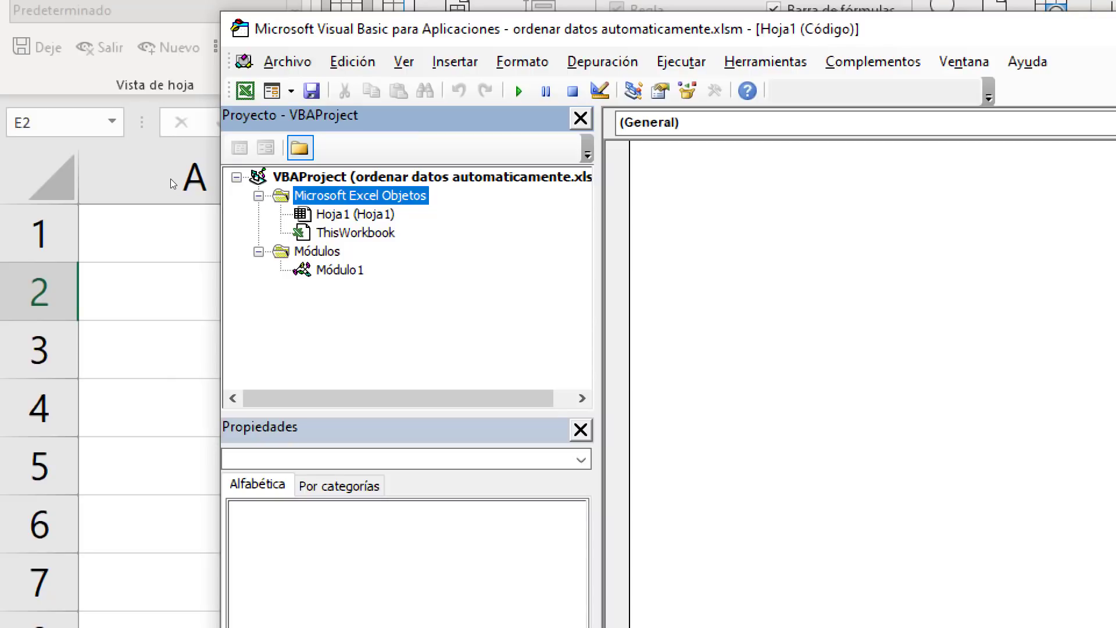
{"action": "key", "text": "Down"}
{"action": "key", "text": "Down"}
{"action": "key", "text": "Down"}
{"action": "key", "text": "Return"}
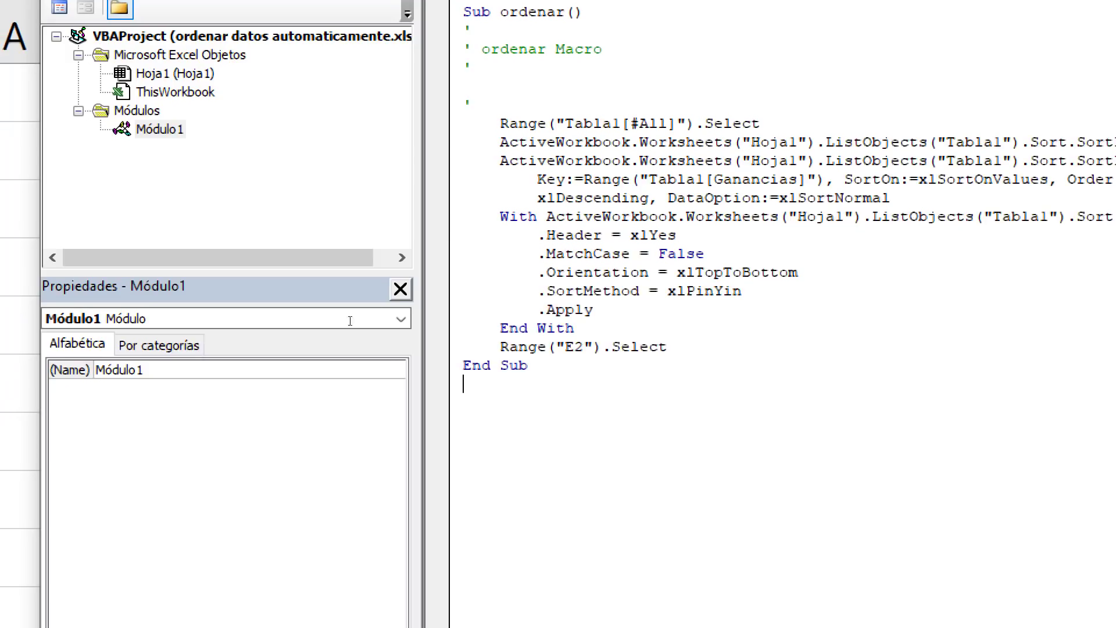
- Copy the macro name ordenar from the Sub ordenar() line
{"action": "left_click_drag", "start_coordinate": [668, 347], "coordinate": [463, 12]}
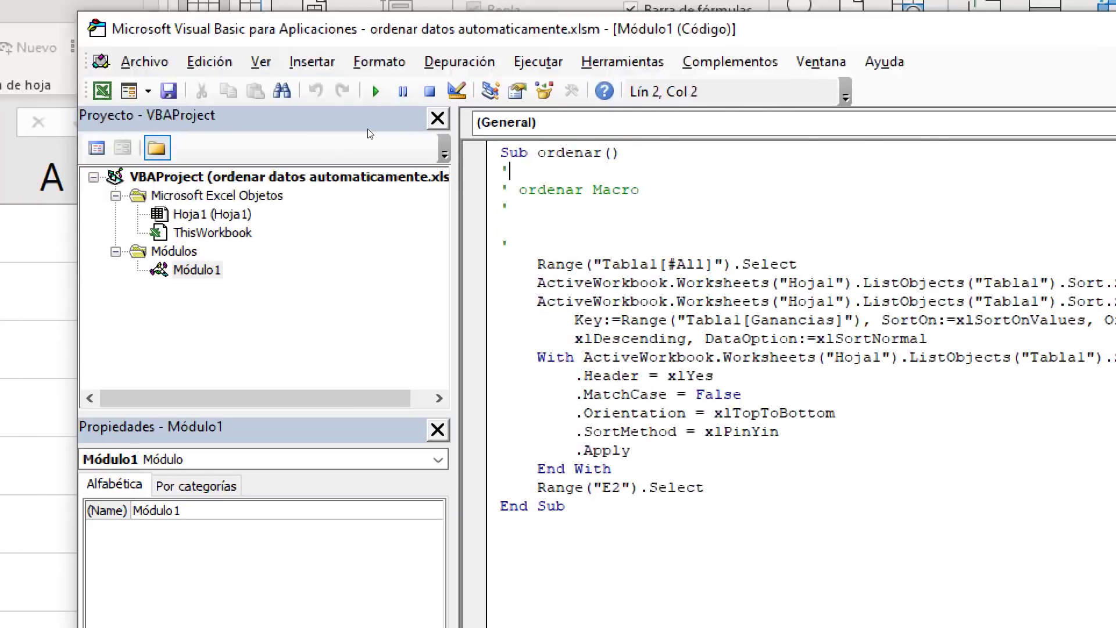
{"action": "key", "text": "Up"}
{"action": "key", "text": "ctrl+Right"}
{"action": "key", "text": "ctrl+Right"}
{"action": "key", "text": "shift+Left"}
{"action": "key", "text": "shift+Left"}
{"action": "key", "text": "shift+Left"}
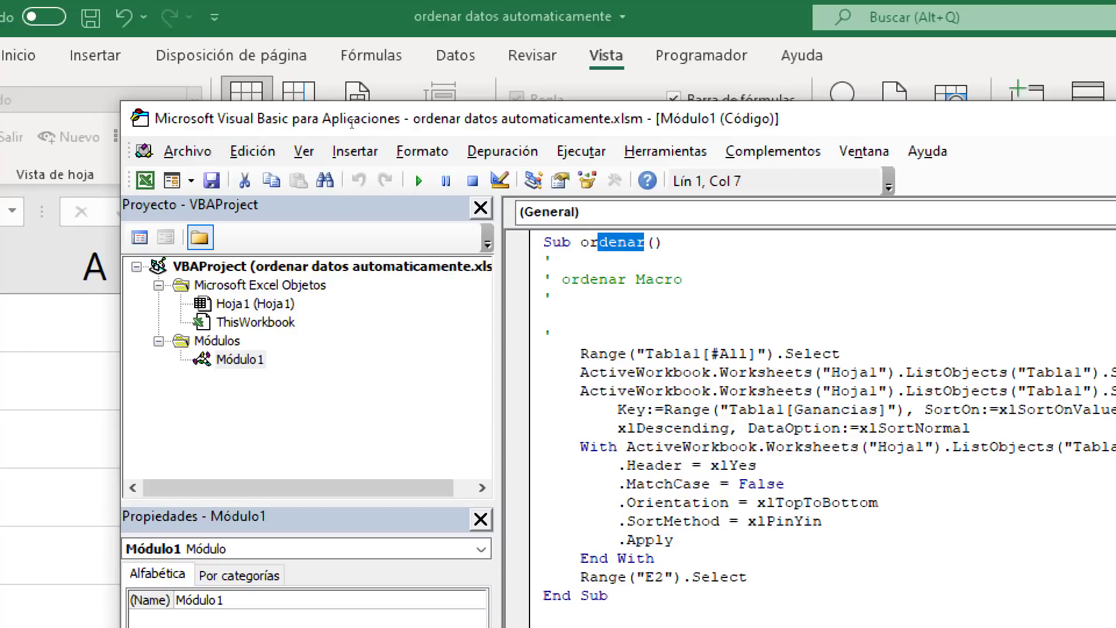
{"action": "key", "text": "shift+Left"}
{"action": "key", "text": "shift+Left"}
{"action": "key", "text": "shift+F10"}
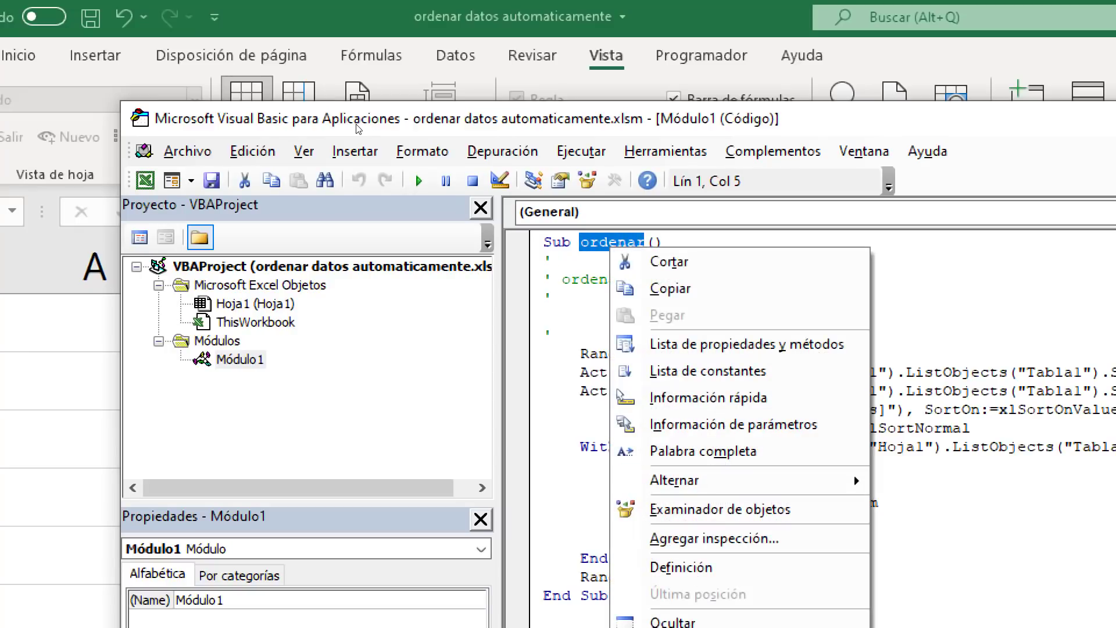
{"action": "key", "text": "Down"}
{"action": "key", "text": "Down"}
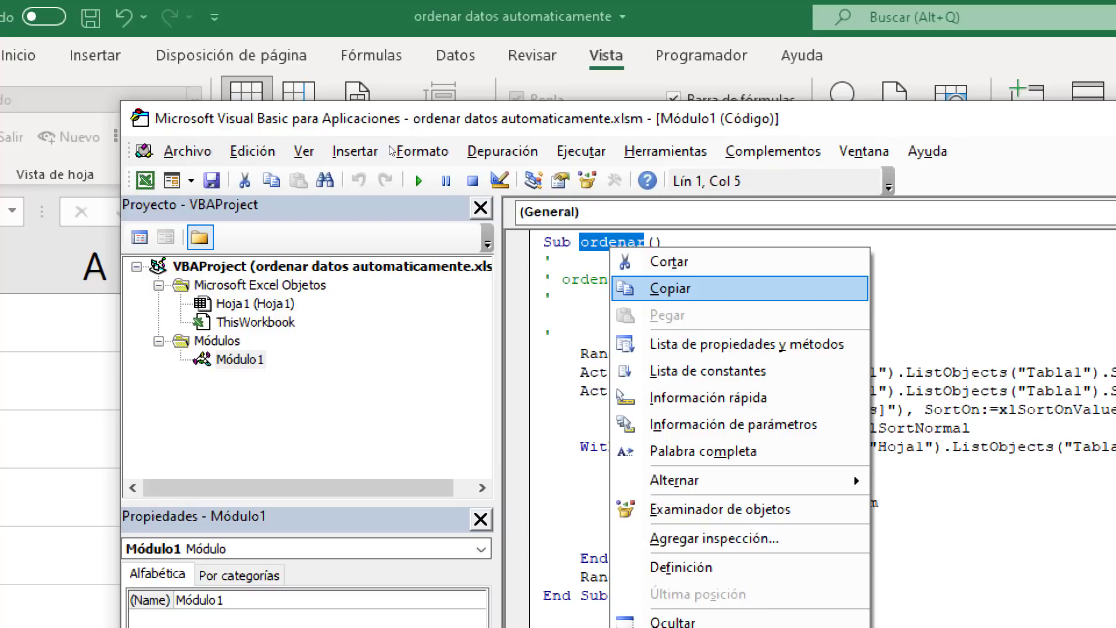
{"action": "key", "text": "Return"}
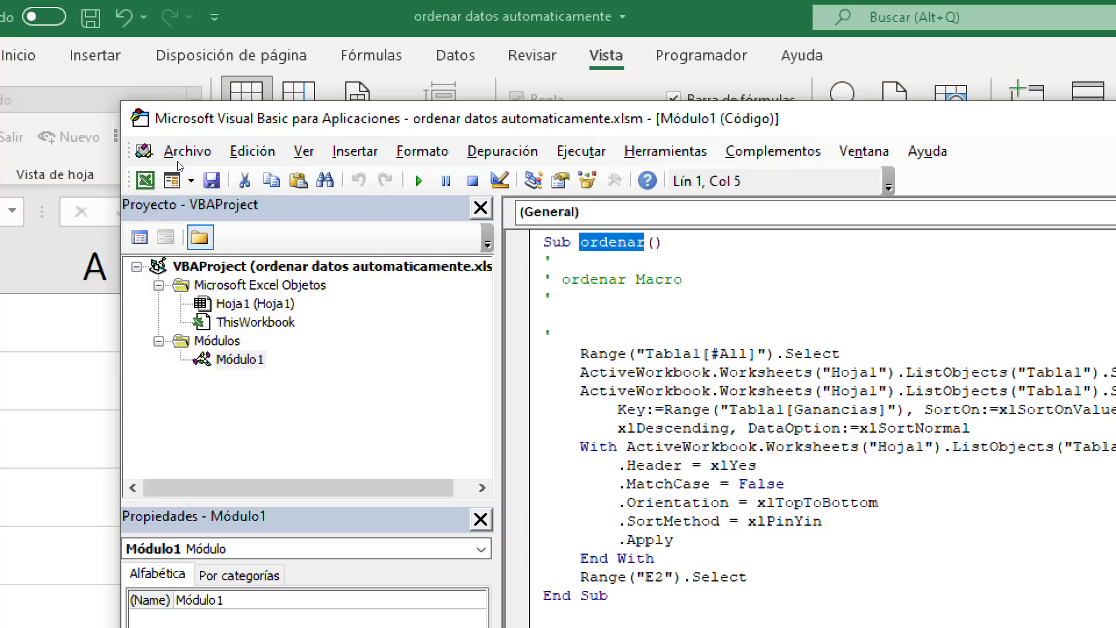
- Select Hoja1 in the Project Explorer and move the editor aside to reveal the table
{"action": "key", "text": "ctrl+r"}
{"action": "key", "text": "Up"}
{"action": "key", "text": "Up"}
{"action": "key", "text": "Up"}
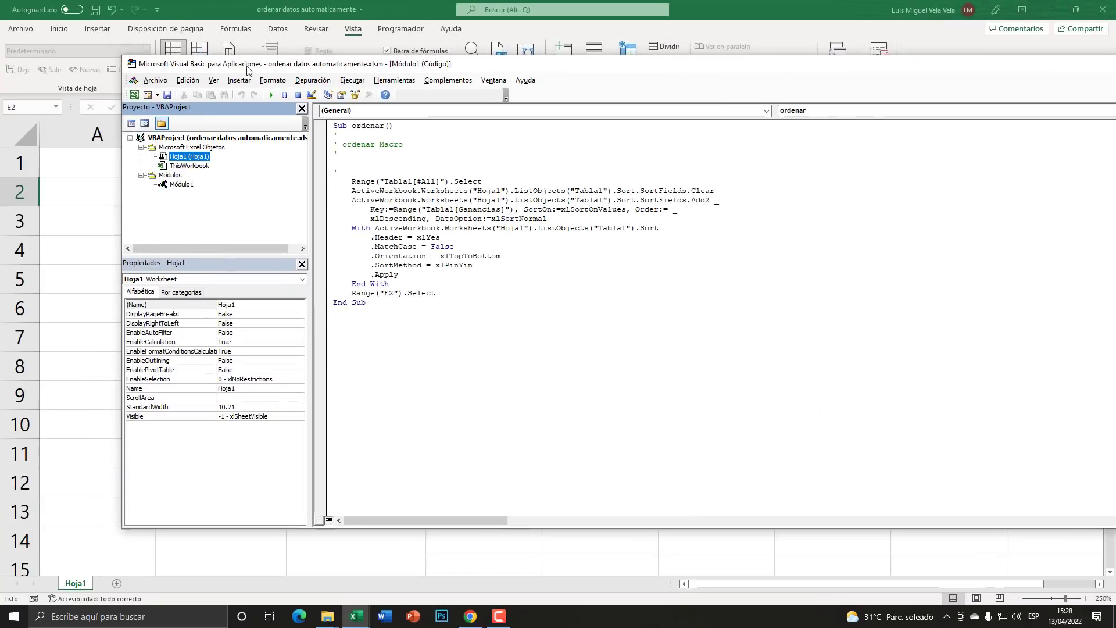
{"action": "mouse_move", "coordinate": [337, 119]}
{"action": "left_mouse_down"}
{"action": "mouse_move", "coordinate": [690, 194]}
{"action": "mouse_move", "coordinate": [295, 96]}
{"action": "left_mouse_up"}
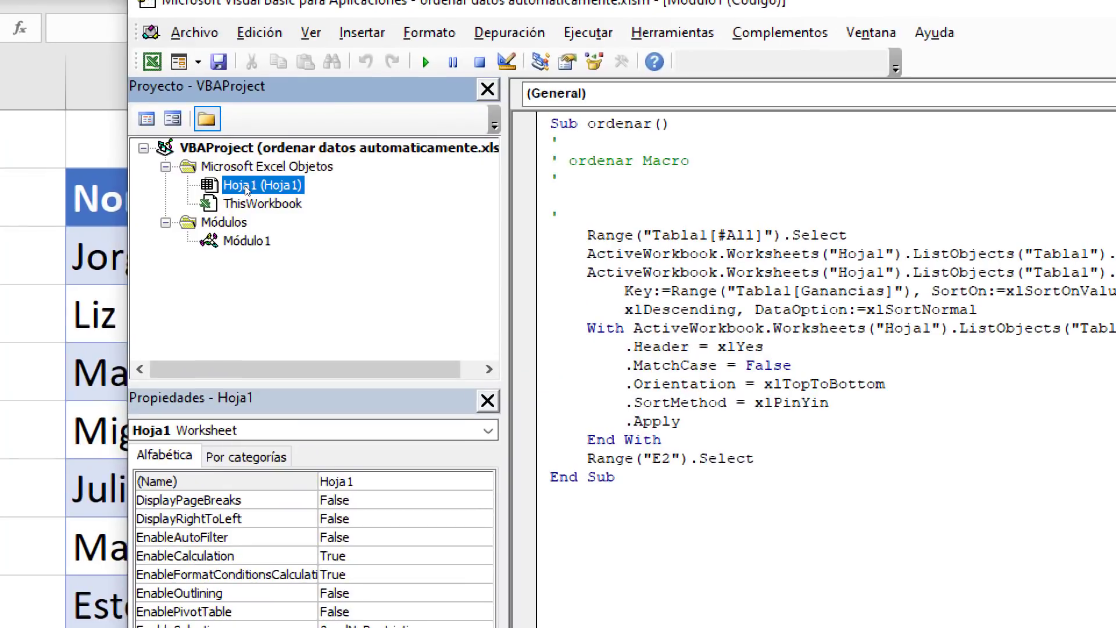
- Open Hoja1's code and insert a Worksheet event procedure from the object list
{"action": "double_click", "coordinate": [247, 186]}
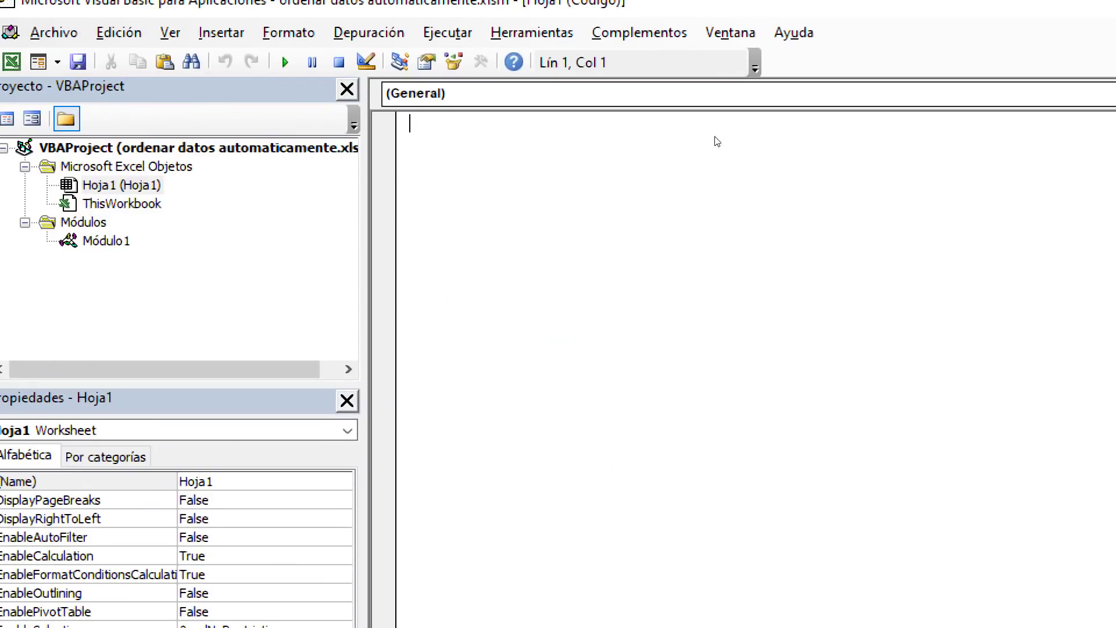
{"action": "left_click", "coordinate": [652, 94]}
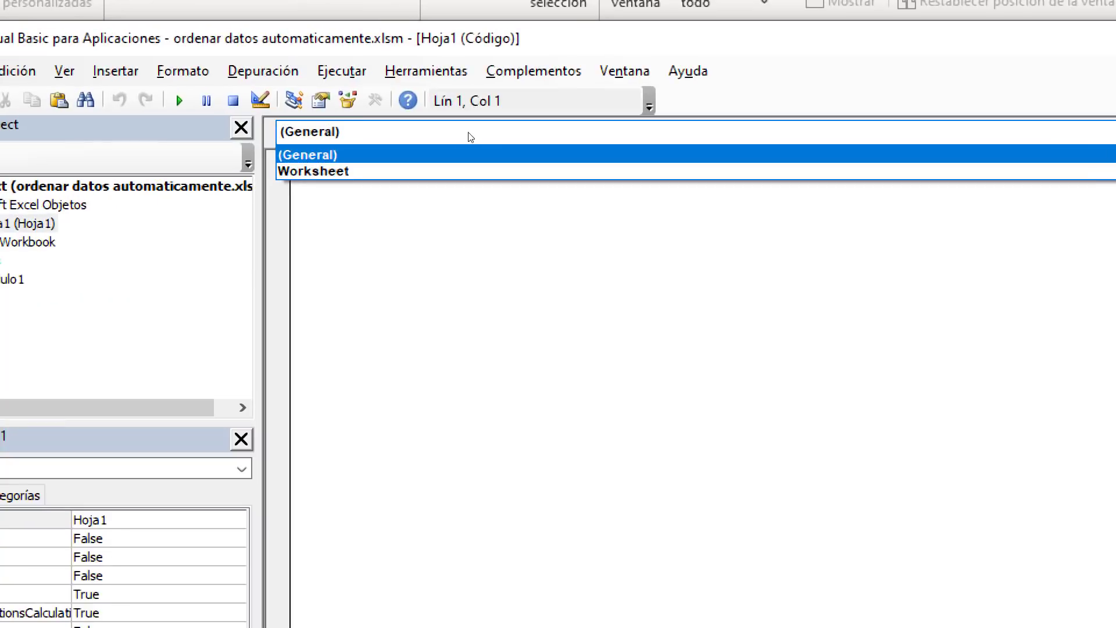
{"action": "key", "text": "Down"}
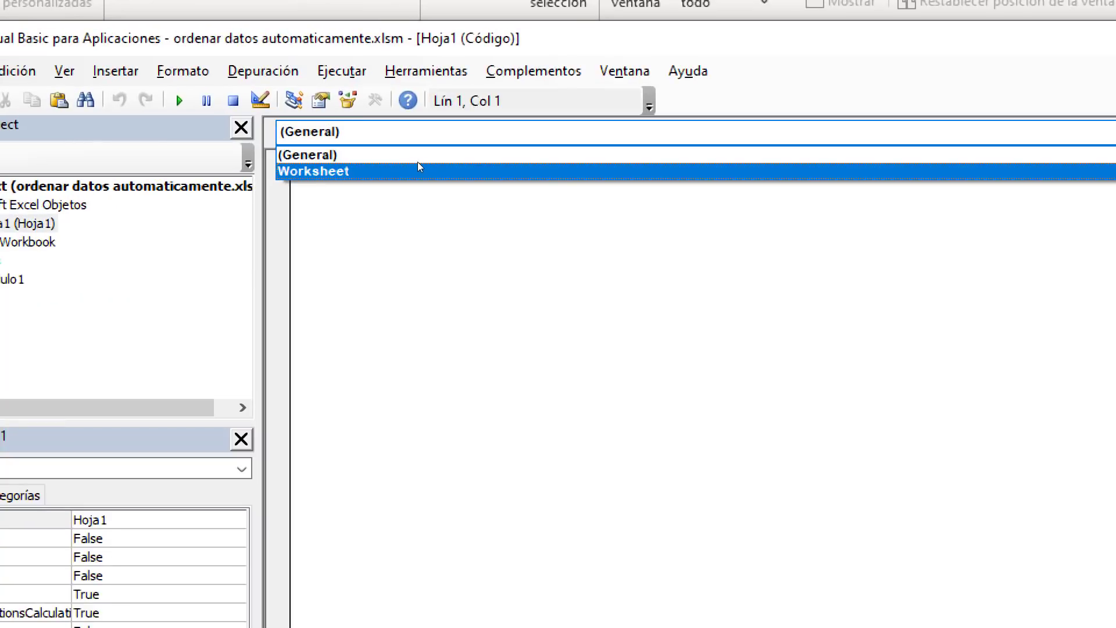
{"action": "left_click", "coordinate": [418, 166]}
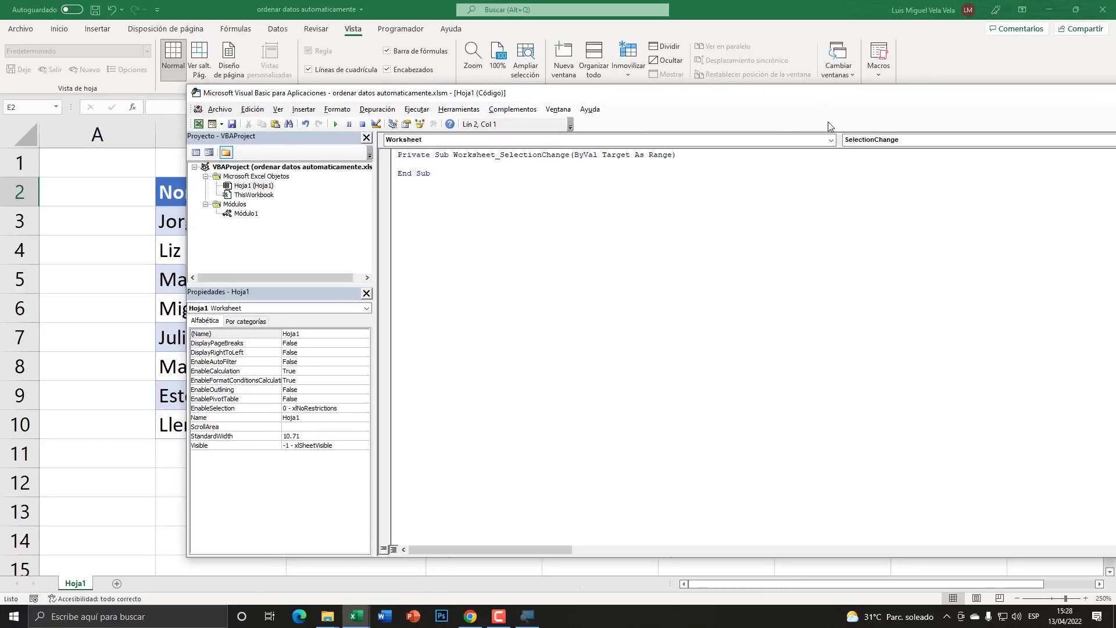
- Choose the Change event to add an empty Worksheet_Change procedure
{"action": "left_click_drag", "start_coordinate": [866, 95], "coordinate": [628, 92]}
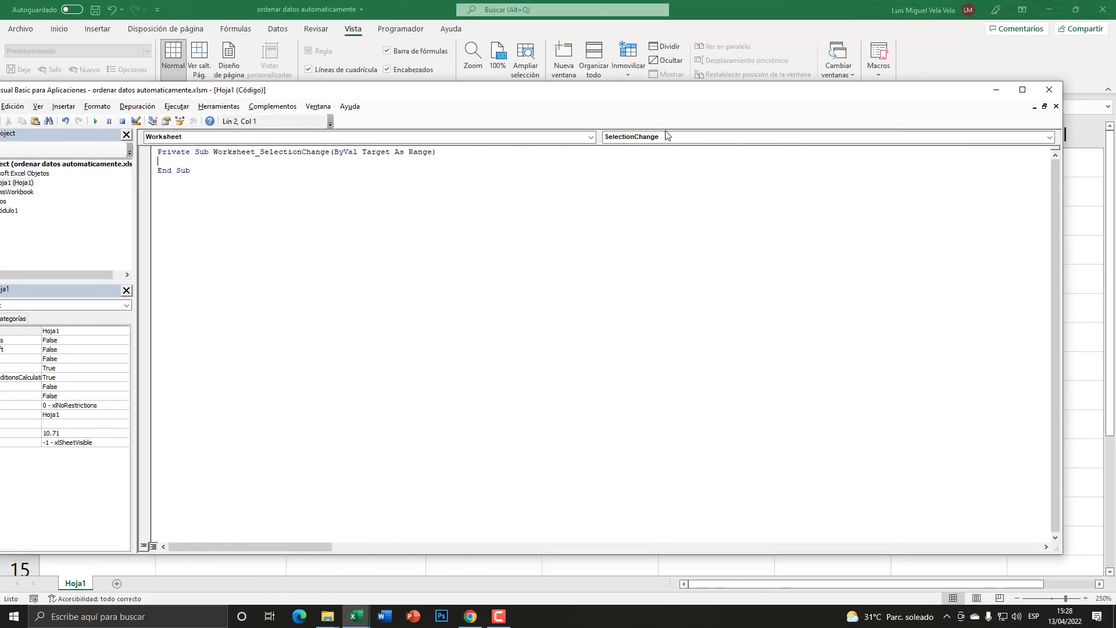
{"action": "left_click", "coordinate": [654, 137]}
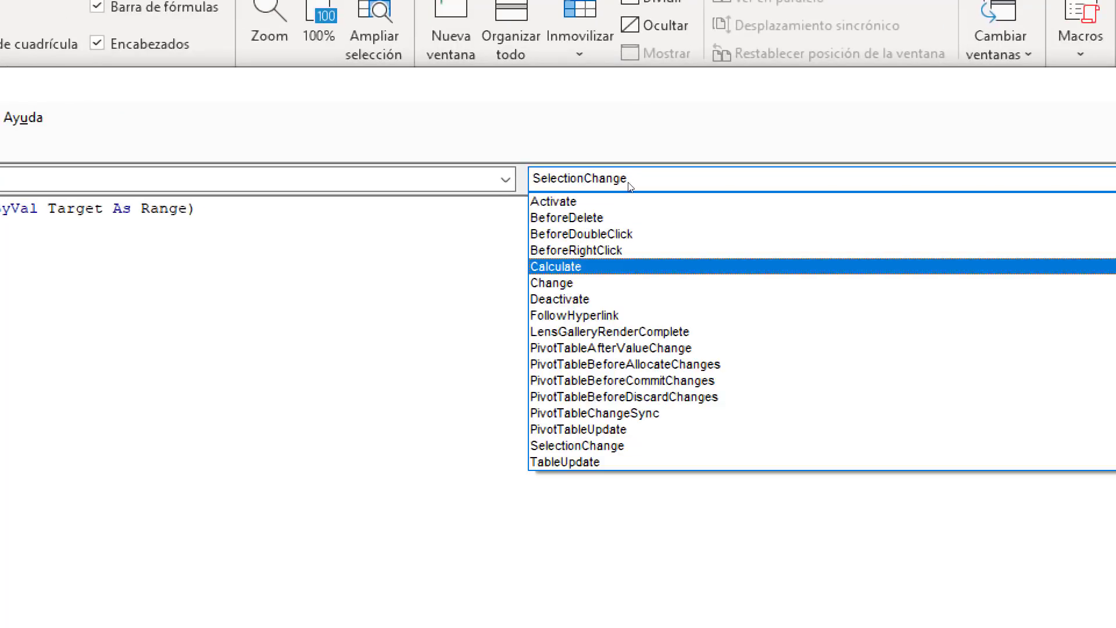
{"action": "key", "text": "Down"}
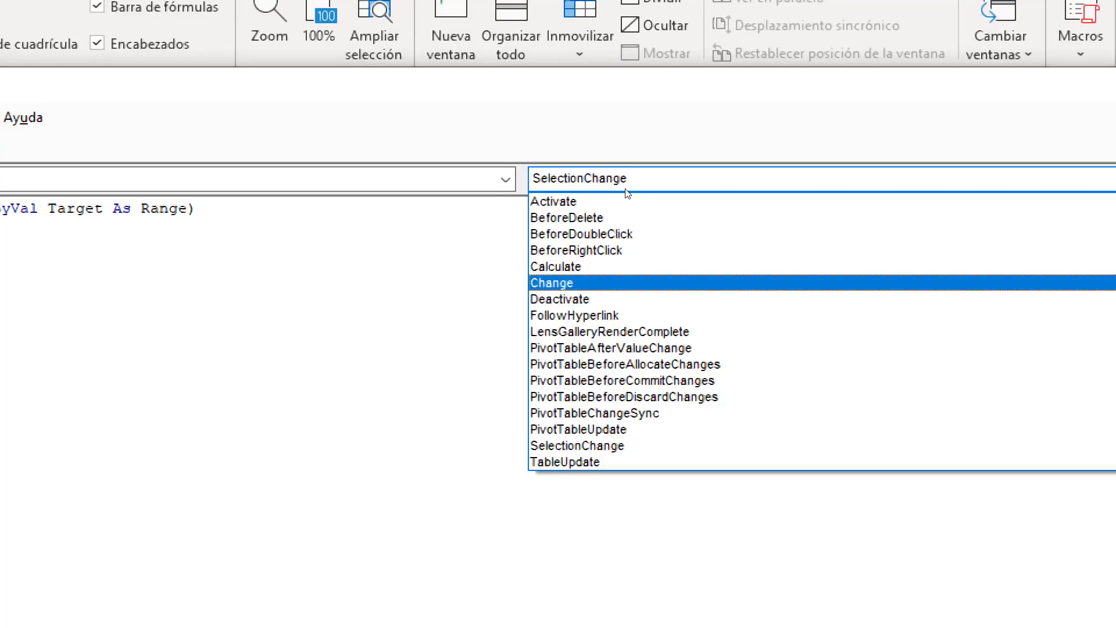
{"action": "key", "text": "Return"}
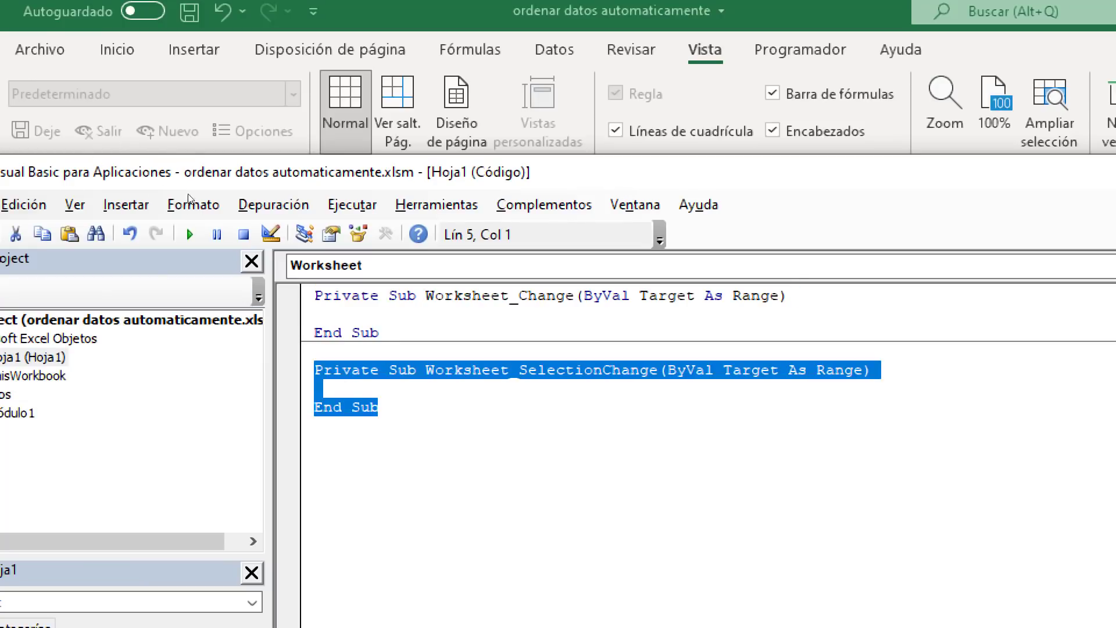
- Delete the SelectionChange stub and type ordenar inside Worksheet_Change
{"action": "key", "text": "Delete"}
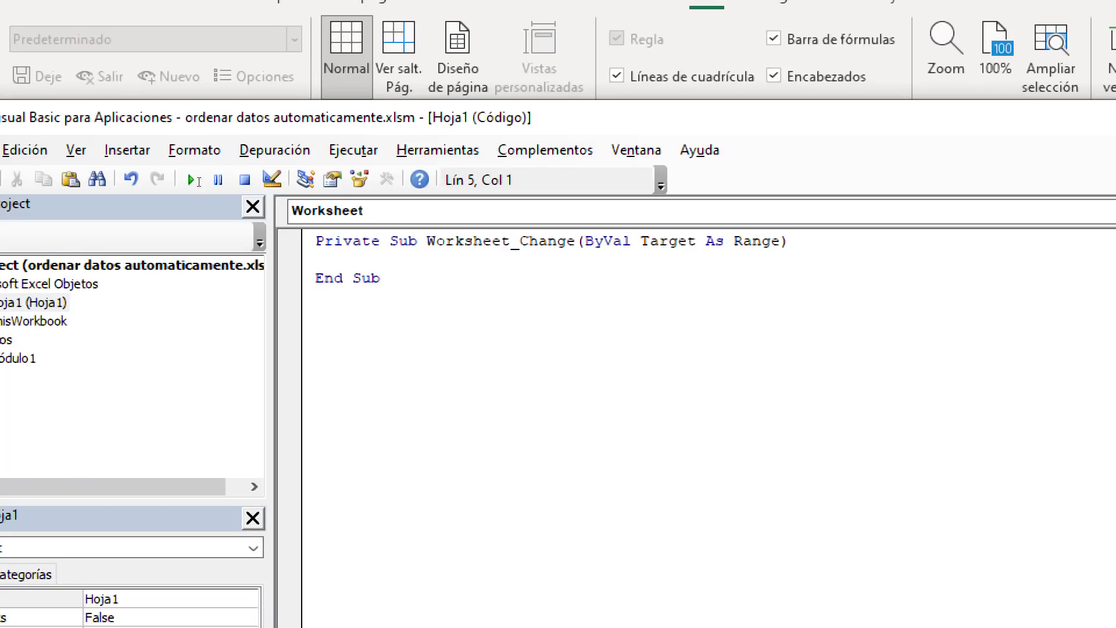
{"action": "key", "text": "Up"}
{"action": "key", "text": "Up"}
{"action": "key", "text": "Return"}
{"action": "key", "text": "Return"}
{"action": "key", "text": "Return"}
{"action": "key", "text": "Up"}
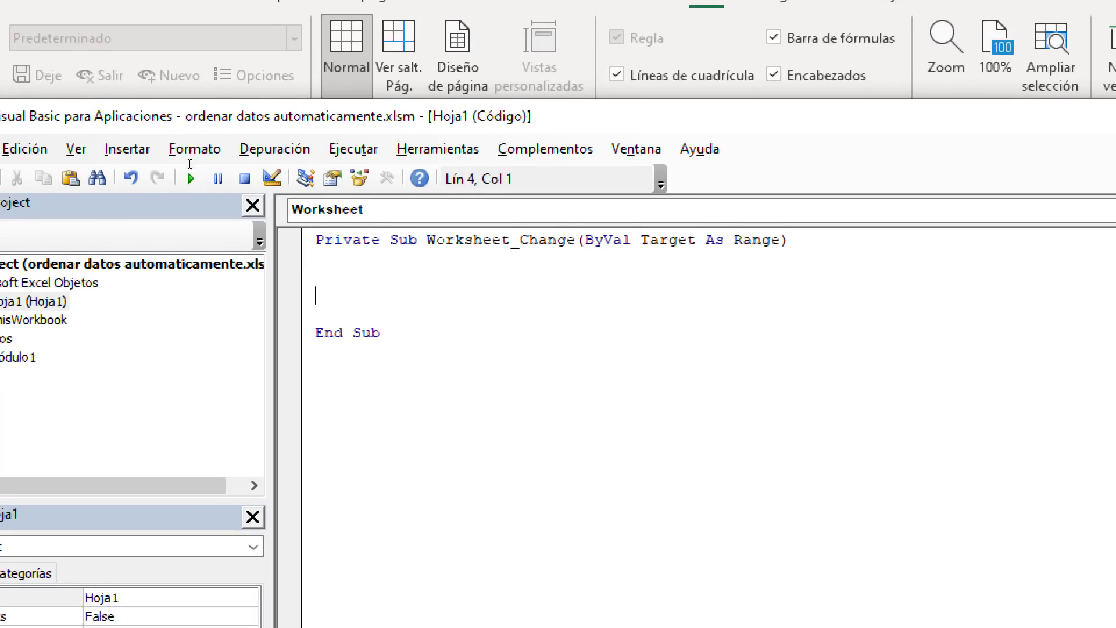
{"action": "key", "text": "Up"}
{"action": "type", "text": "ordenar"}
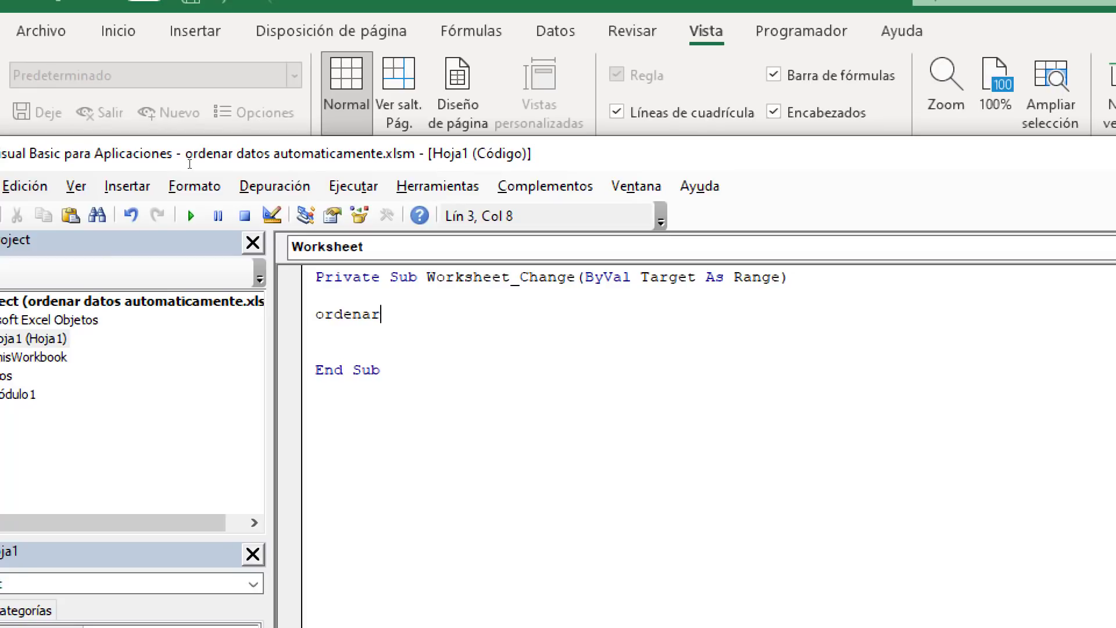
- Highlight the ordenar call and the Worksheet_Change name to point them out
{"action": "key", "text": "Home"}
{"action": "key", "text": "shift+End"}
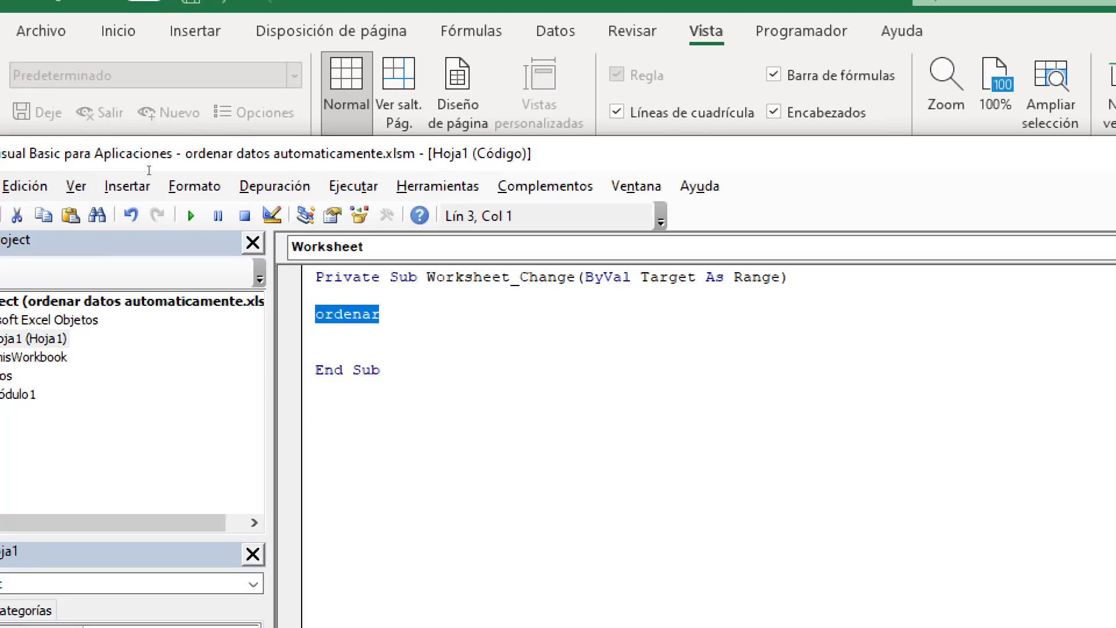
{"action": "key", "text": "Up"}
{"action": "key", "text": "Up"}
{"action": "key", "text": "ctrl+Right"}
{"action": "key", "text": "ctrl+Right"}
{"action": "key", "text": "shift+Right"}
{"action": "key", "text": "shift+Right"}
{"action": "key", "text": "shift+Right"}
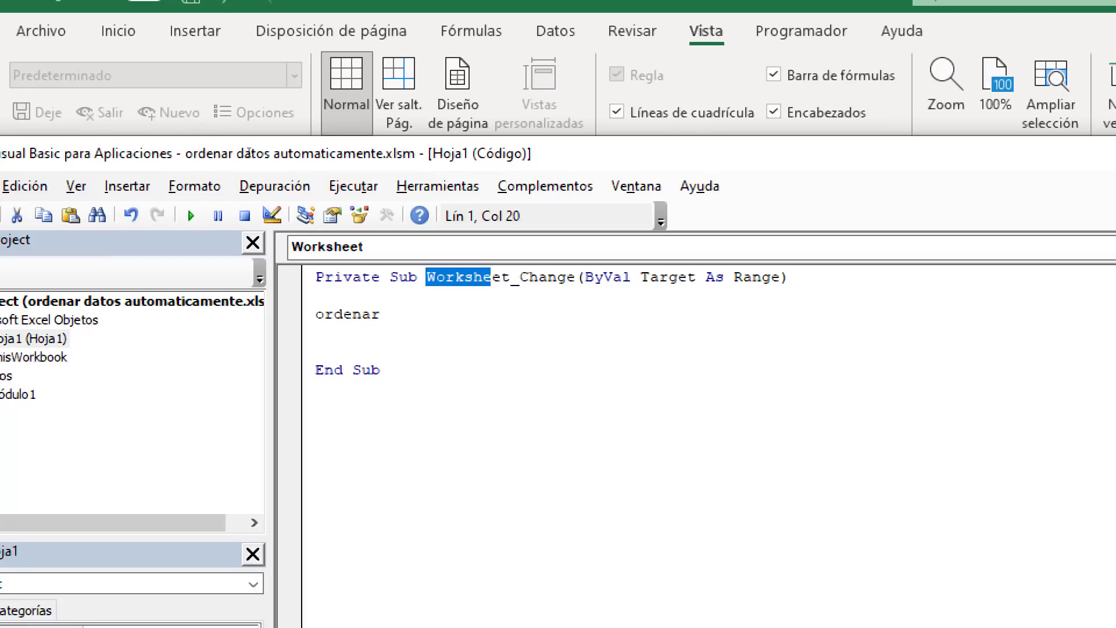
{"action": "key", "text": "shift+Right"}
{"action": "key", "text": "shift+Right"}
{"action": "key", "text": "shift+Right"}
{"action": "key", "text": "shift+Right"}
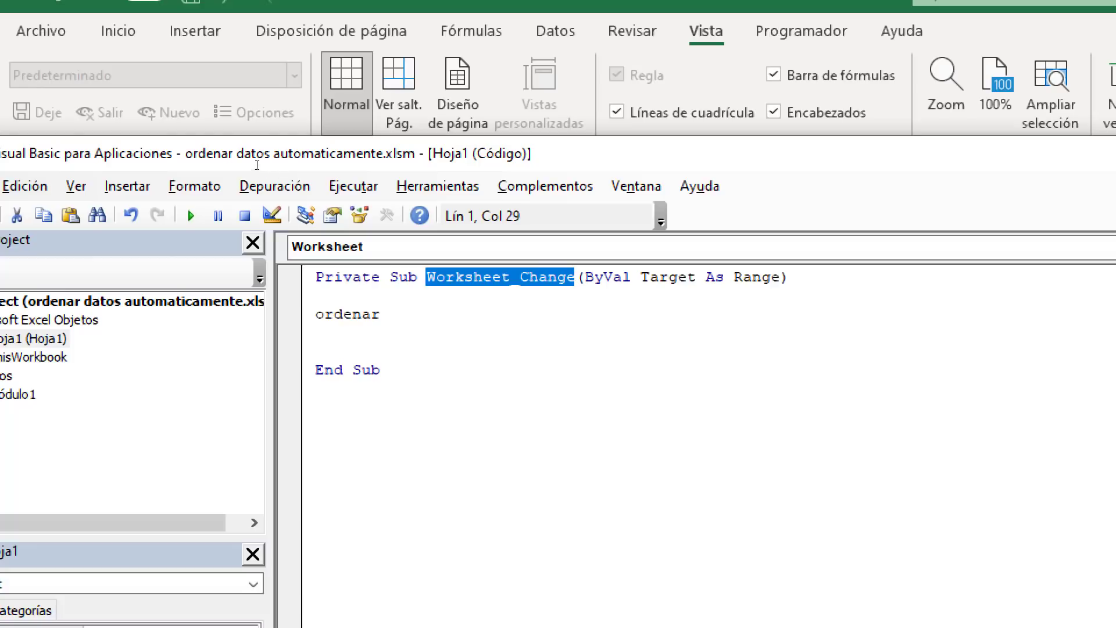
{"action": "key", "text": "Down"}
{"action": "key", "text": "Down"}
{"action": "key", "text": "shift+Left"}
{"action": "key", "text": "shift+Left"}
{"action": "key", "text": "shift+Left"}
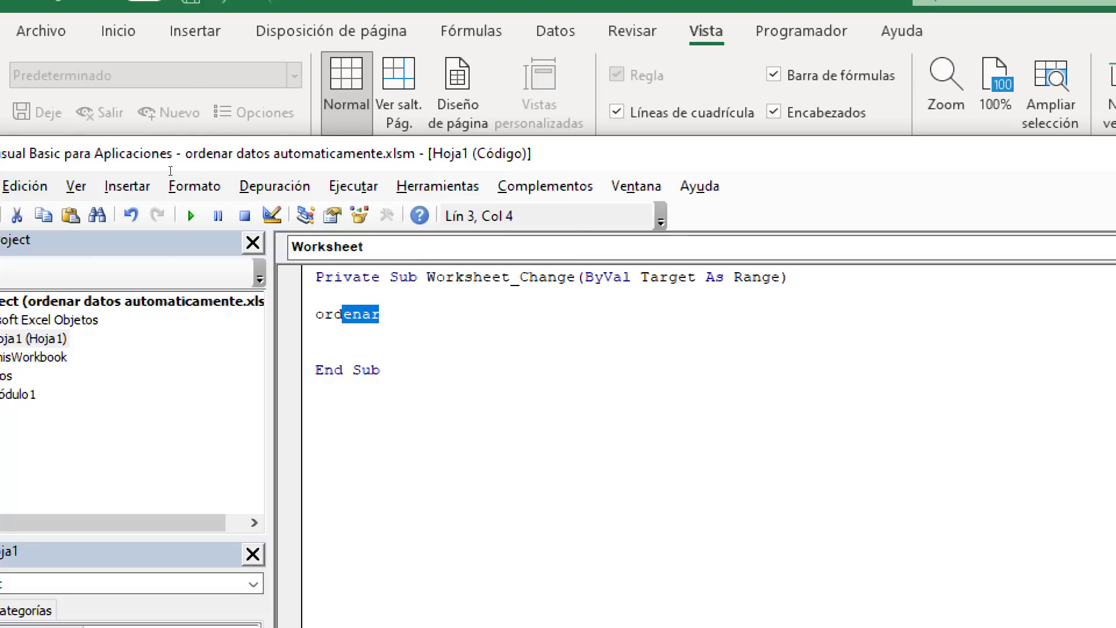
{"action": "key", "text": "shift+Left"}
{"action": "key", "text": "shift+Left"}
{"action": "key", "text": "shift+Left"}
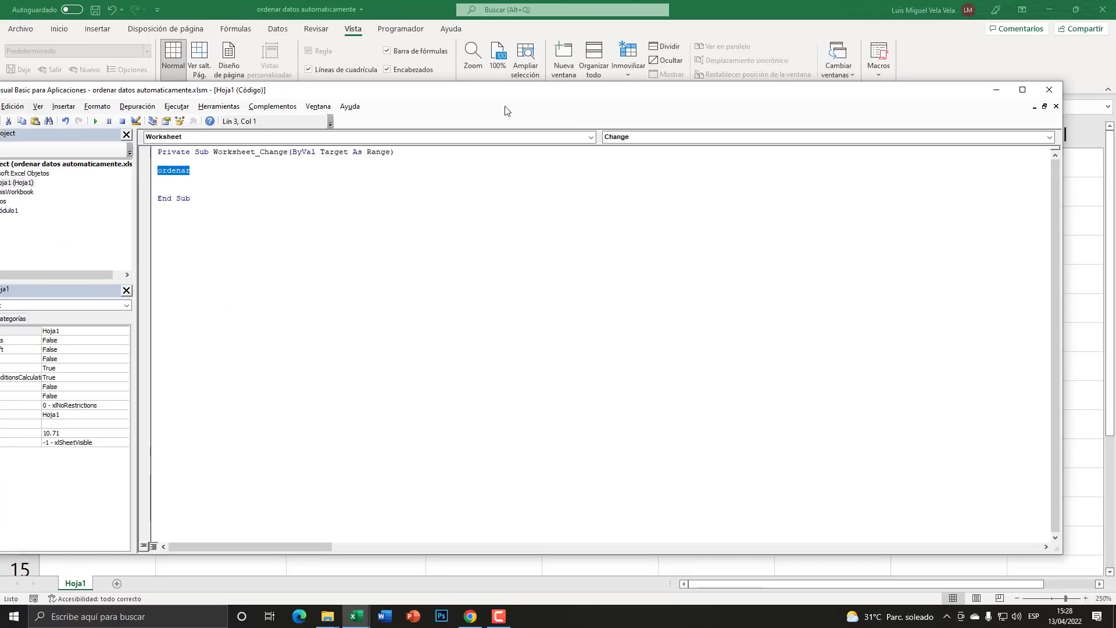
- Close the VBA editor, change D10 to 700 and check the Ganancias re-sort
{"action": "left_click", "coordinate": [1058, 95]}
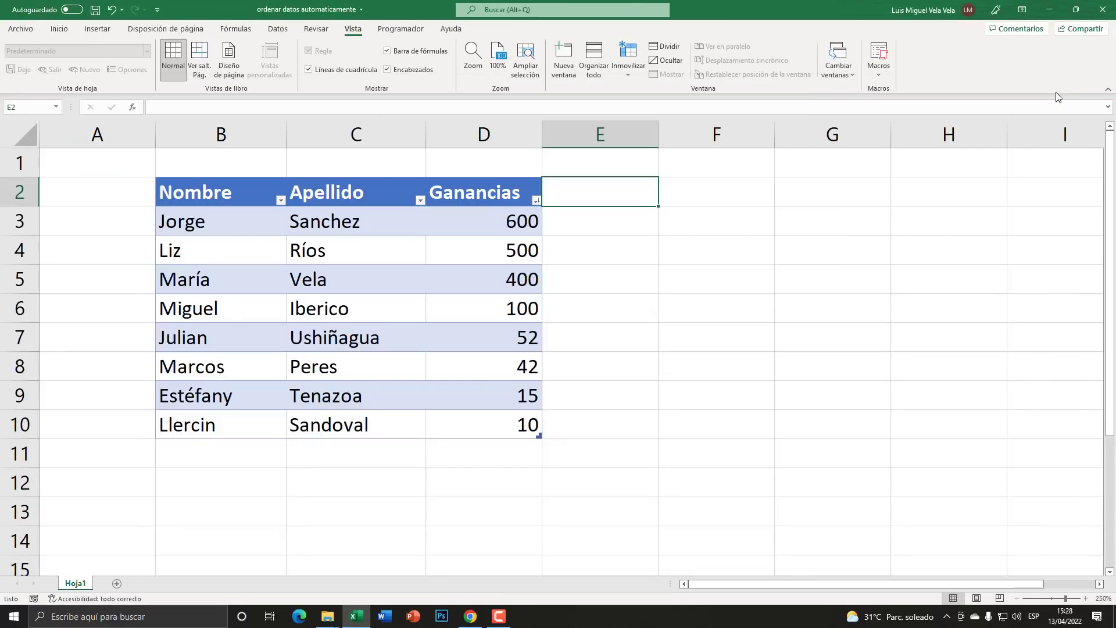
{"action": "left_click", "coordinate": [491, 240]}
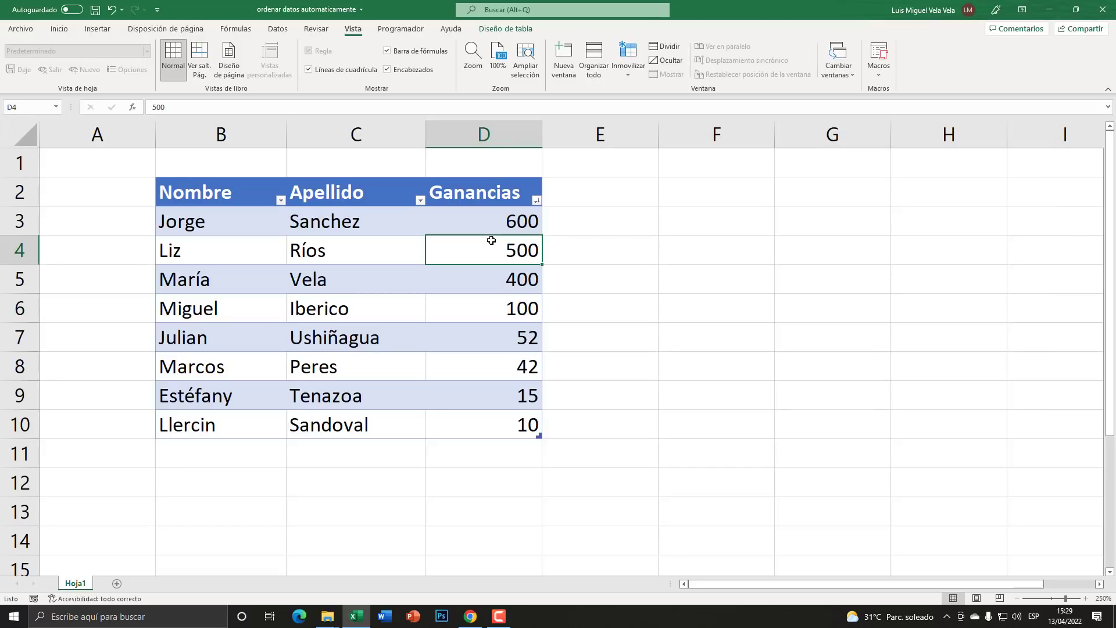
{"action": "left_click", "coordinate": [505, 416]}
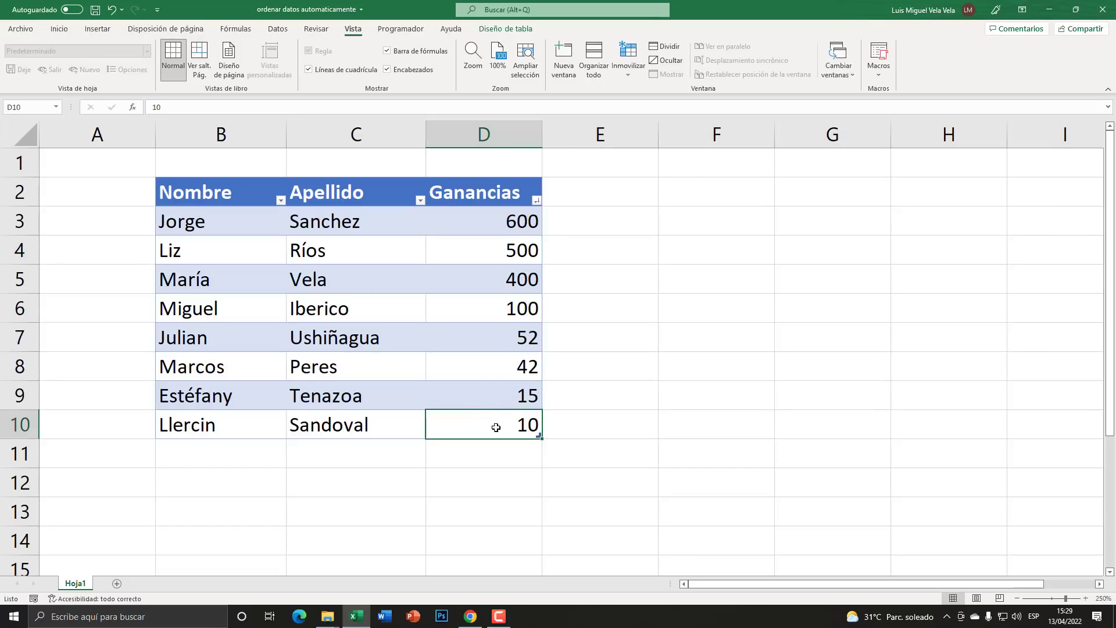
{"action": "type", "text": "7"}
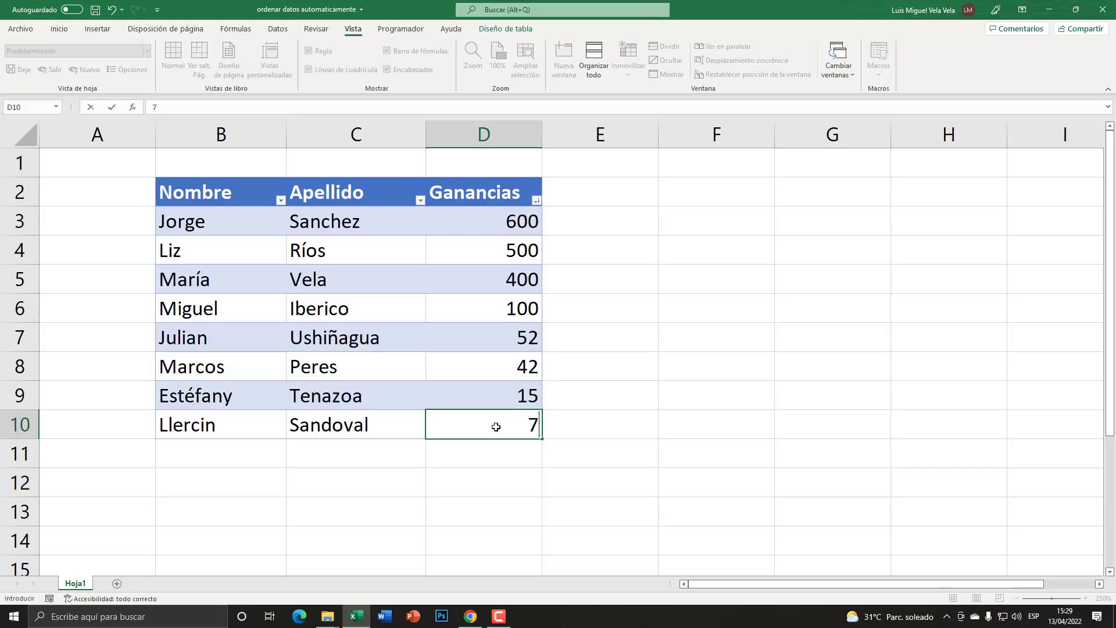
{"action": "type", "text": "00"}
{"action": "key", "text": "Return"}
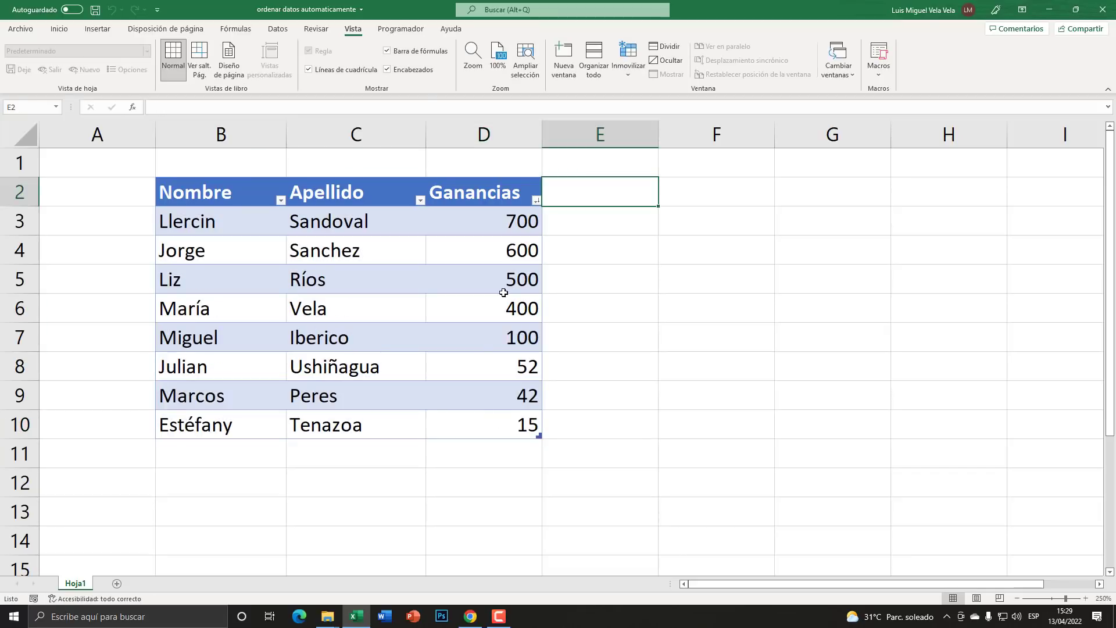
{"action": "left_click_drag", "start_coordinate": [498, 220], "coordinate": [510, 425]}
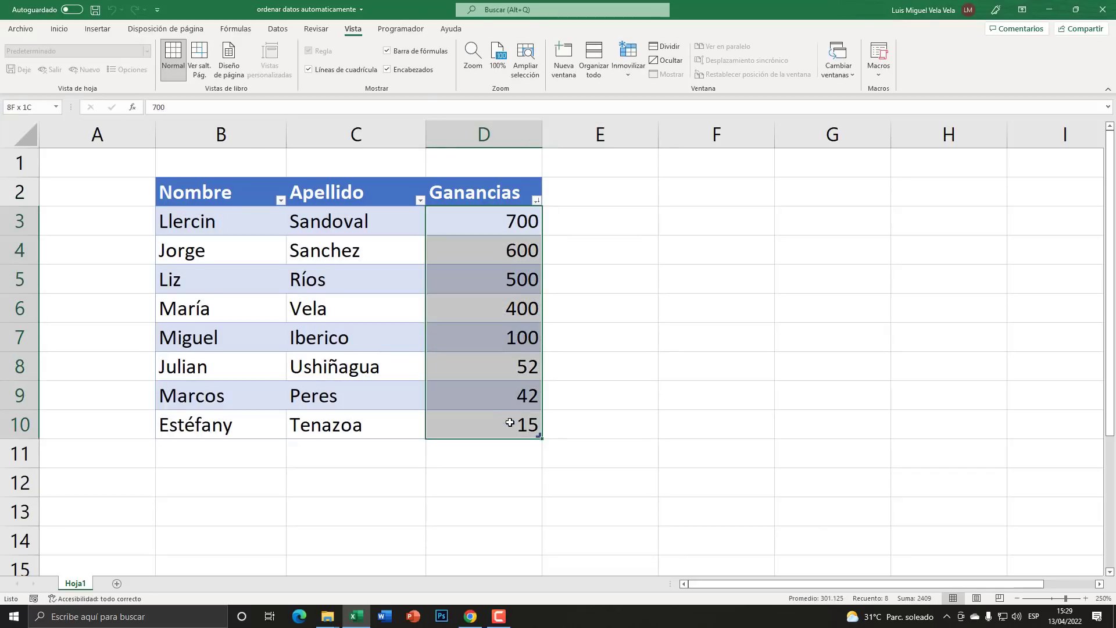
- Change D6 to 10, see the row move last, then select D3:D10
{"action": "left_click", "coordinate": [510, 312]}
{"action": "type", "text": "10"}
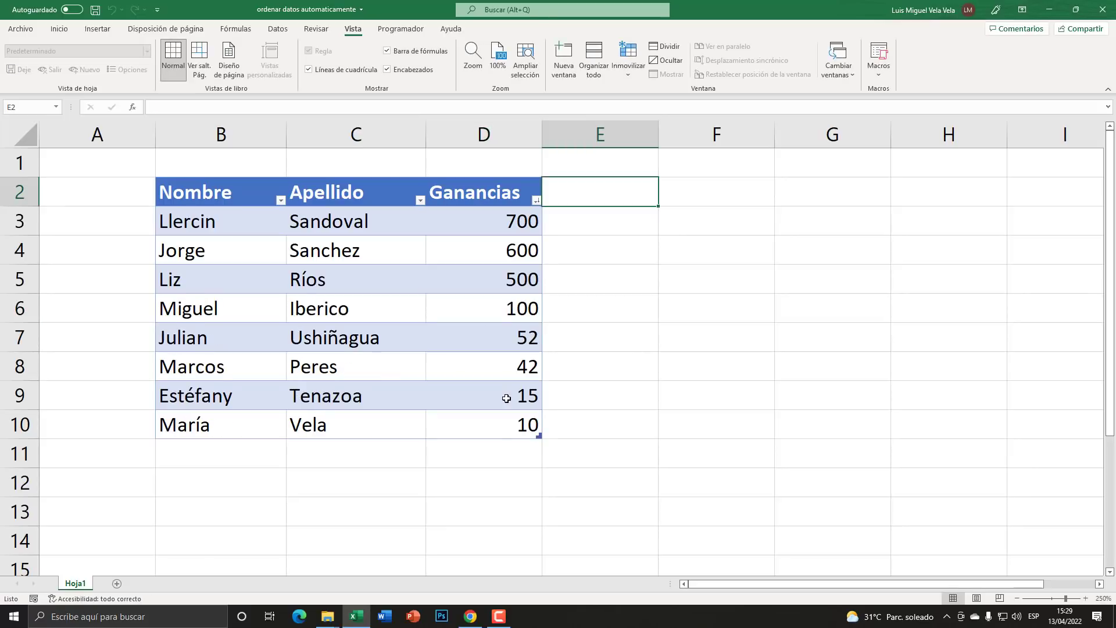
{"action": "left_click_drag", "start_coordinate": [516, 425], "coordinate": [205, 420]}
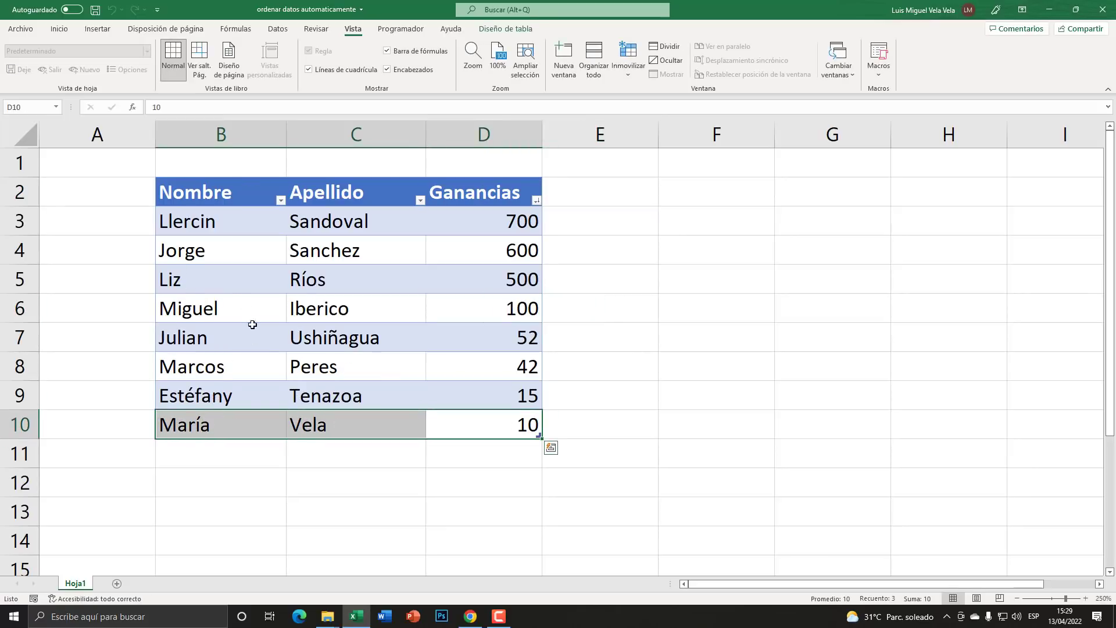
{"action": "left_click_drag", "start_coordinate": [504, 220], "coordinate": [483, 440]}
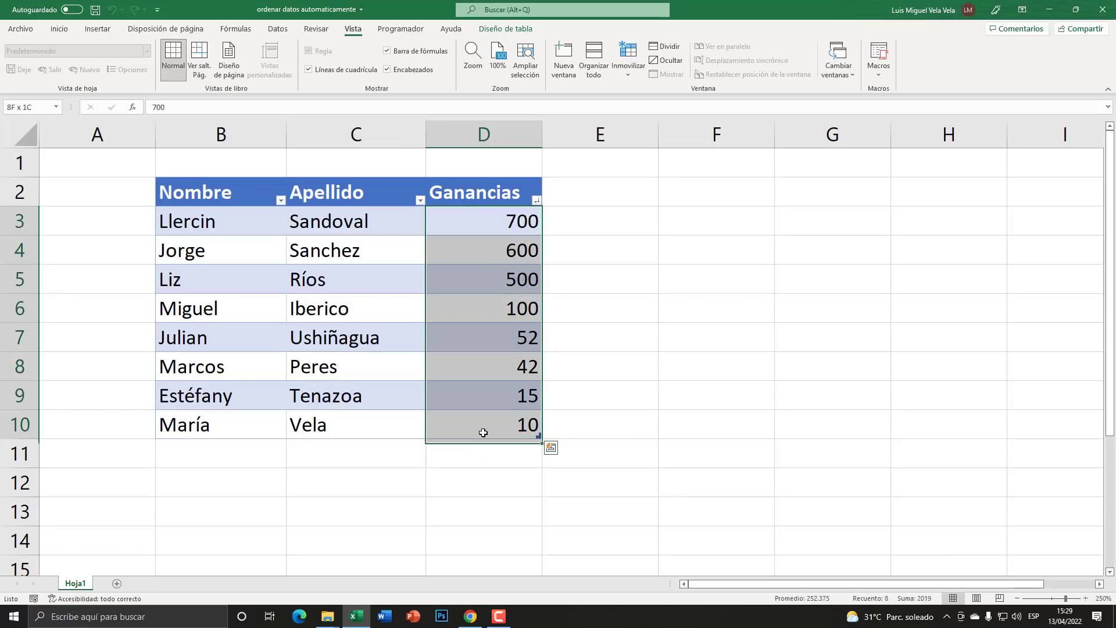
{"action": "left_click", "coordinate": [63, 34]}
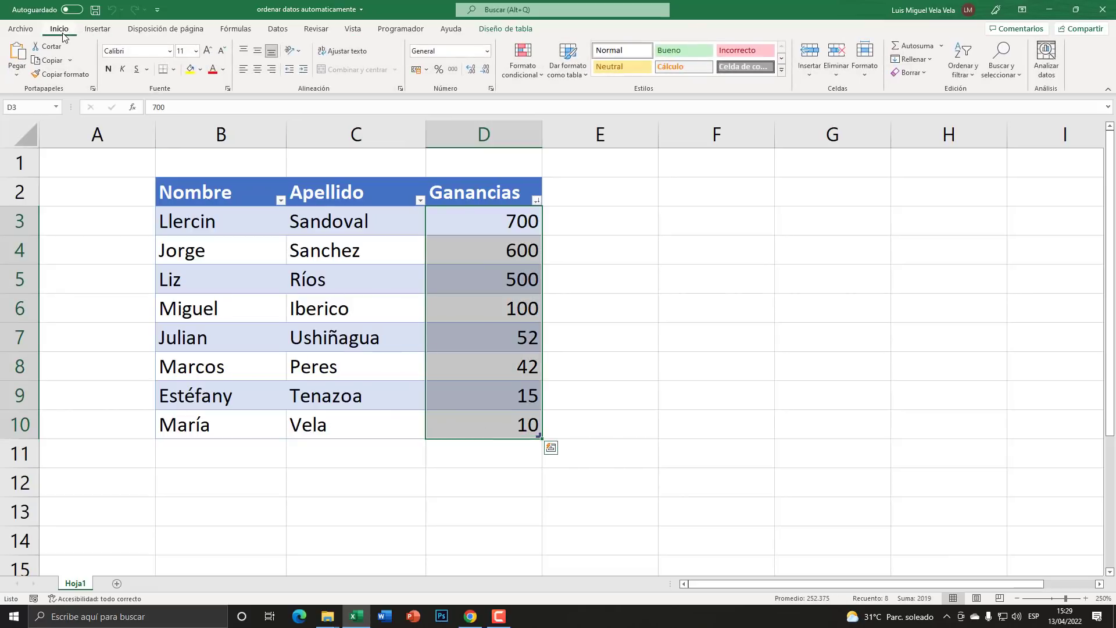
- Apply the four-arrow directional icon set to Ganancias D3:D10 via Formato condicional
{"action": "left_click", "coordinate": [523, 62]}
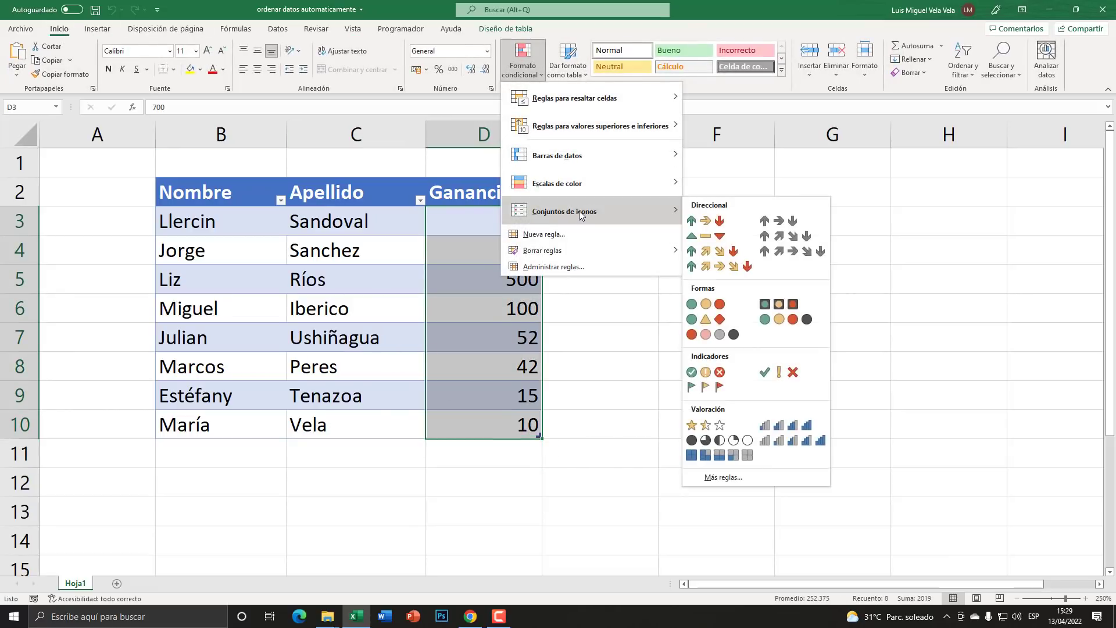
{"action": "mouse_move", "coordinate": [564, 211]}
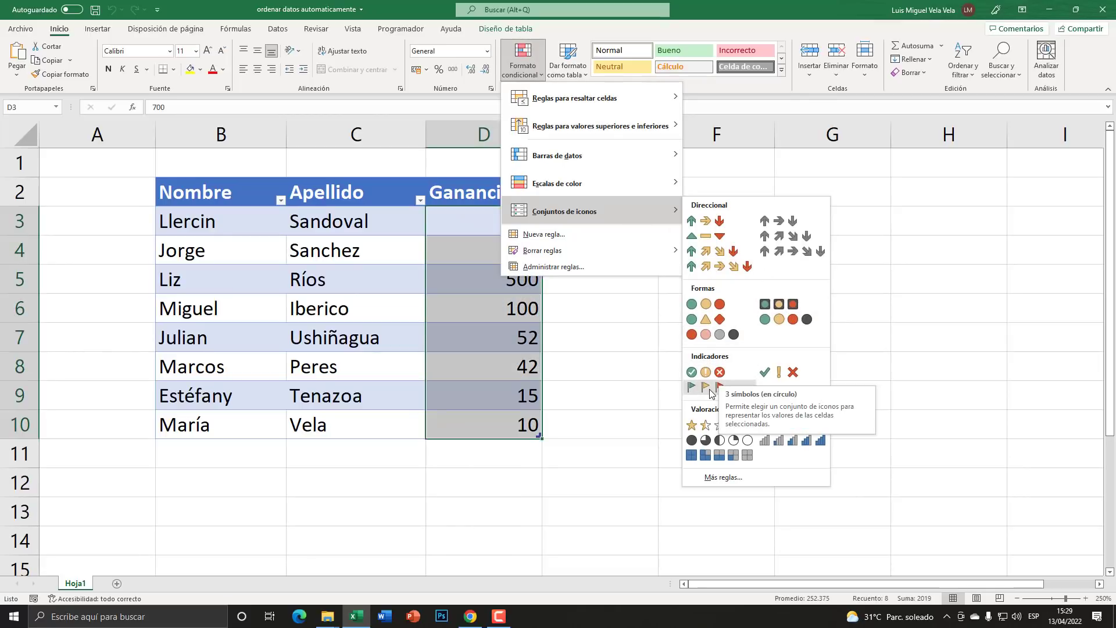
{"action": "left_click", "coordinate": [719, 253]}
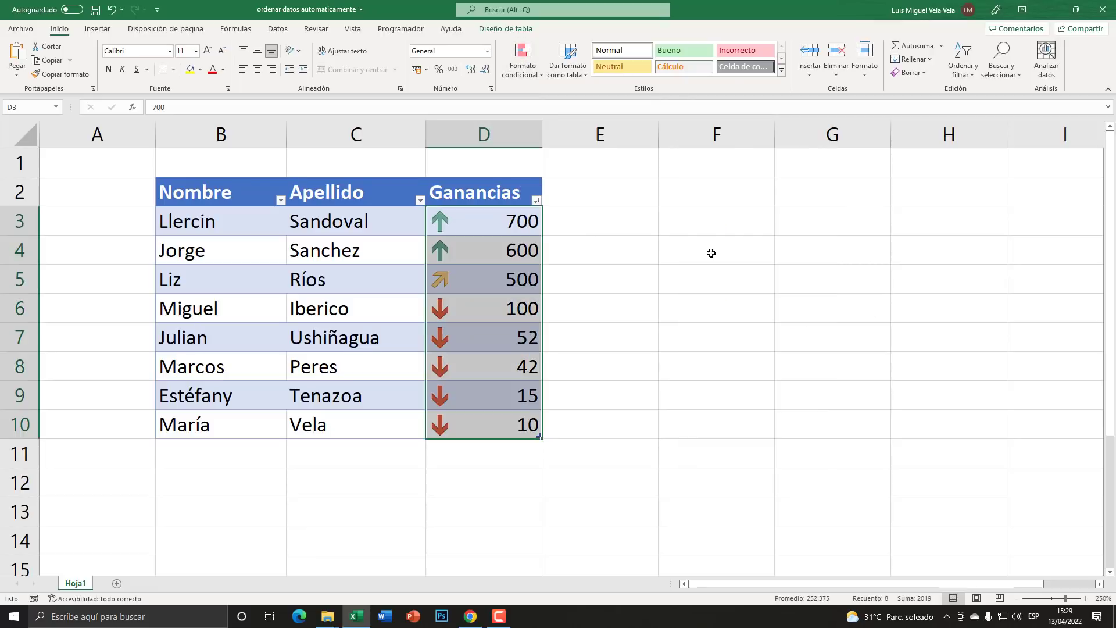
{"action": "left_click", "coordinate": [608, 285]}
- Enter 800 in D10 and confirm the table re-sorts with 800 on top
{"action": "left_click", "coordinate": [511, 430]}
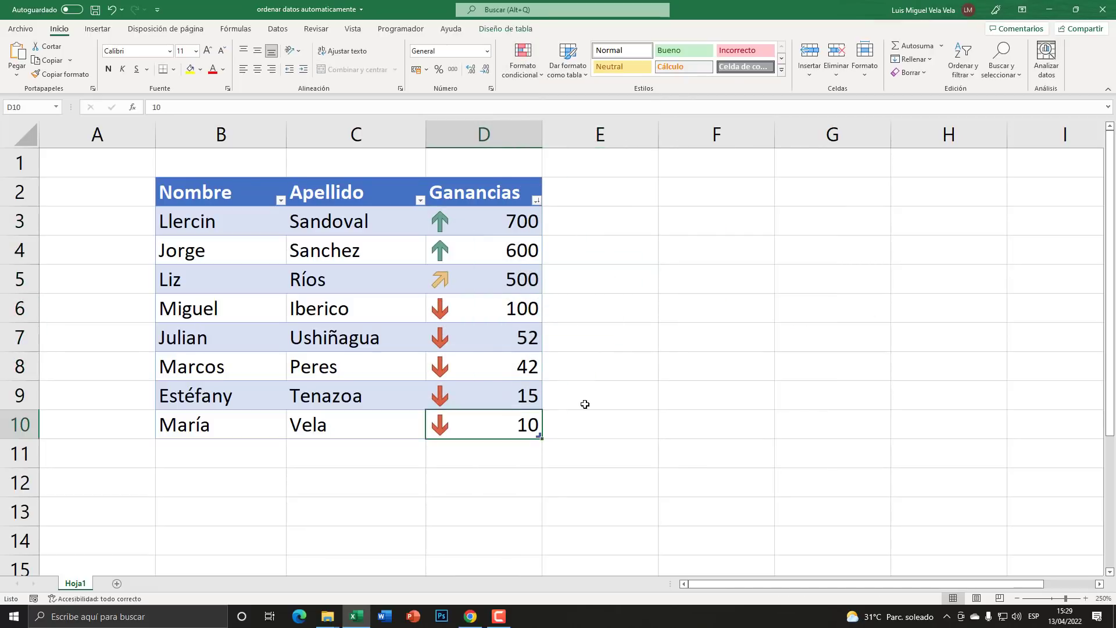
{"action": "type", "text": "800"}
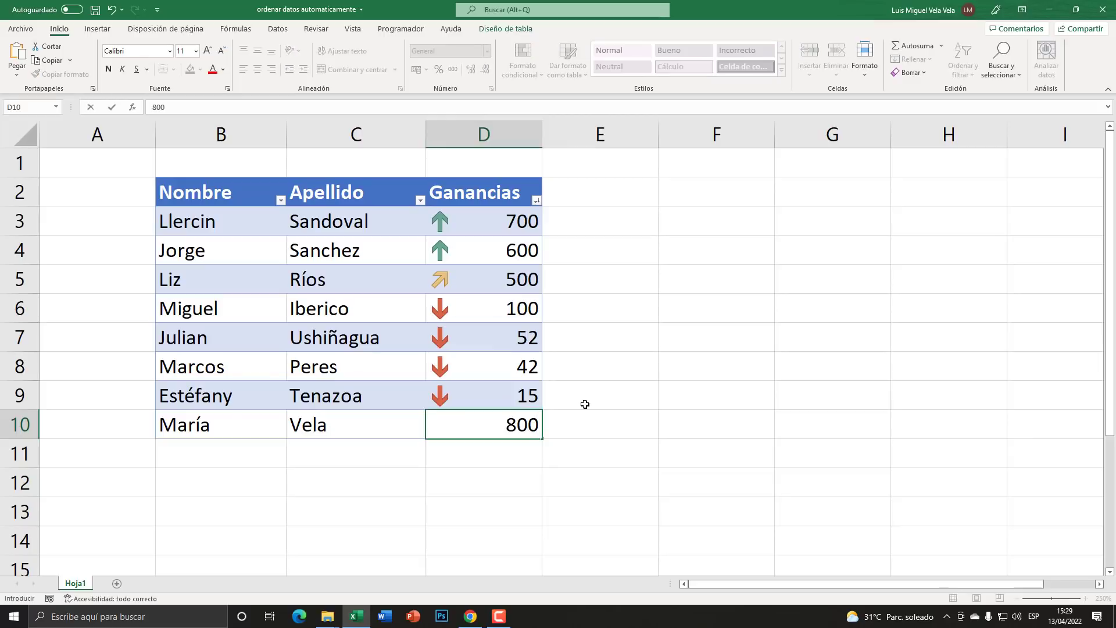
{"action": "key", "text": "Return"}
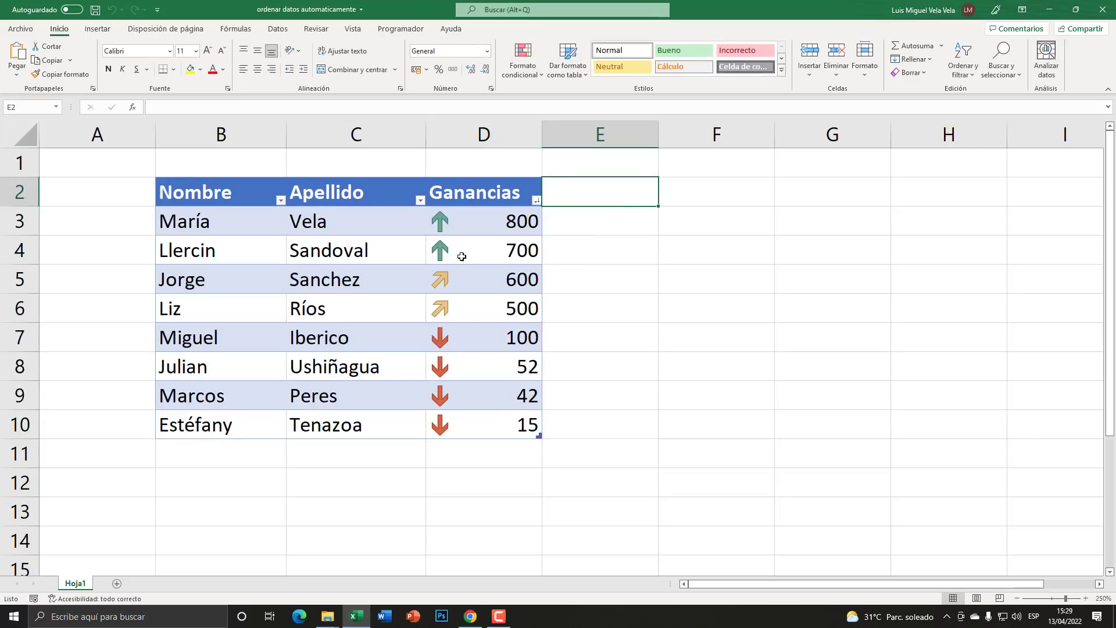
{"action": "left_click_drag", "start_coordinate": [483, 227], "coordinate": [493, 416]}
{"action": "left_click", "coordinate": [582, 373]}
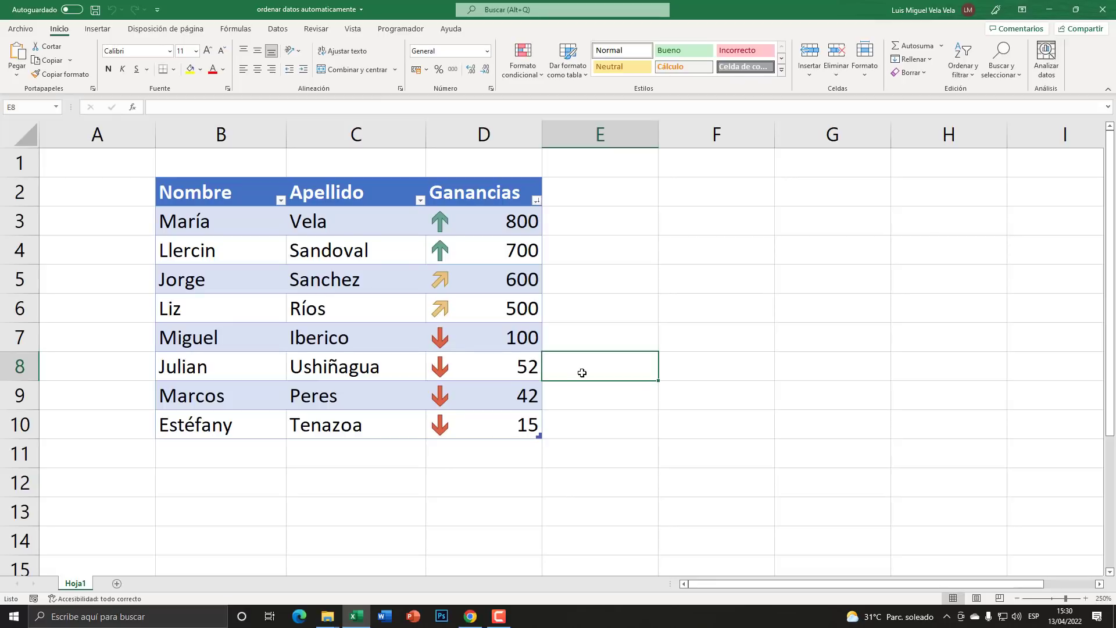
{"action": "left_click", "coordinate": [501, 616]}
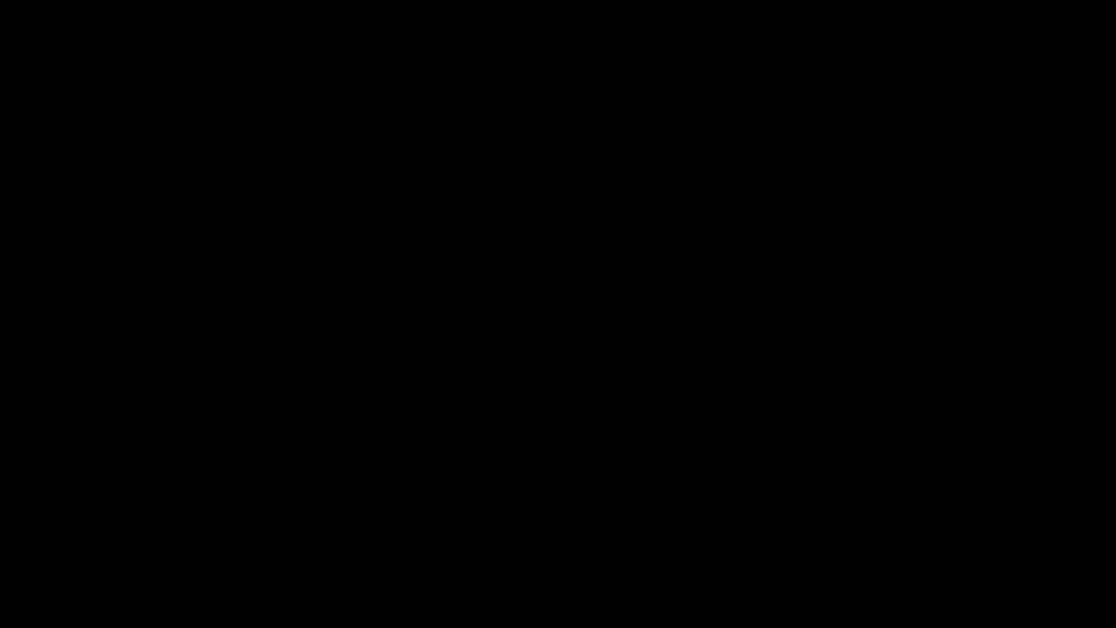